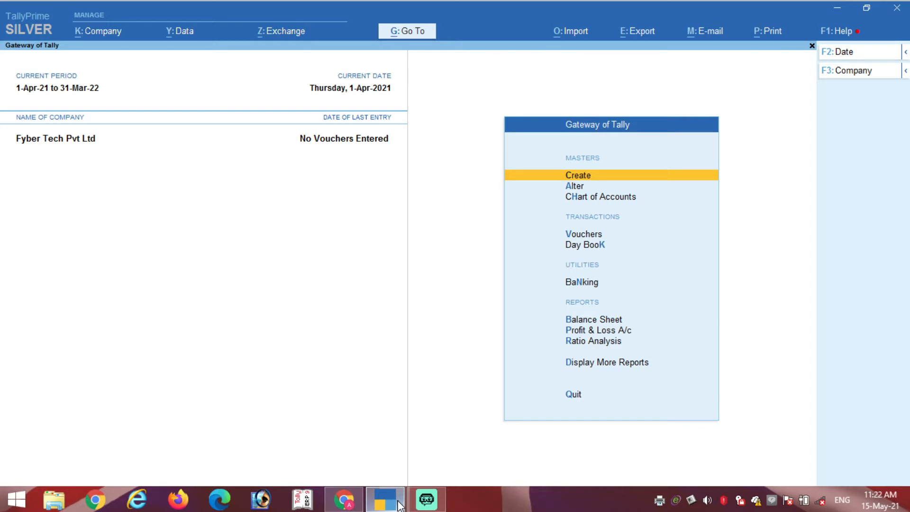
# Enable Maintain Inventory in the company features of Fyber Tech Pvt Ltd and save the settings.
pyautogui.press('Return')
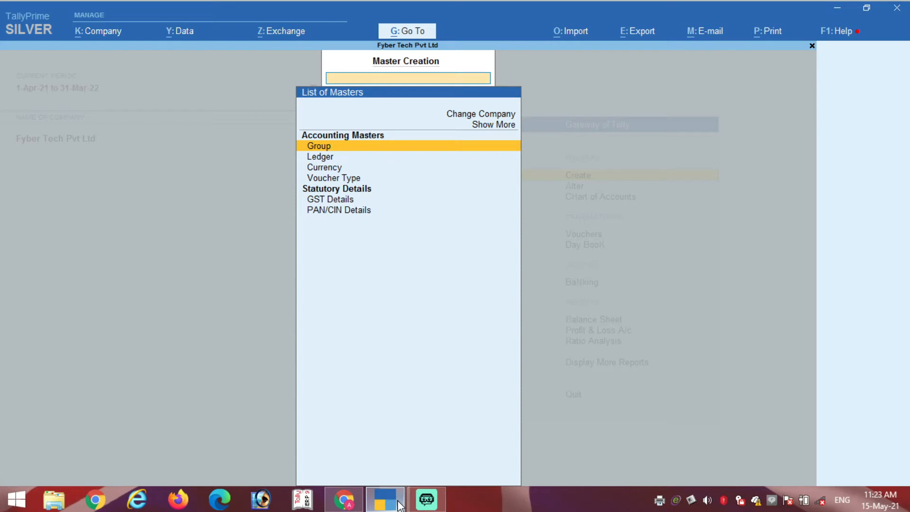
pyautogui.hotkey('alt', 'k')
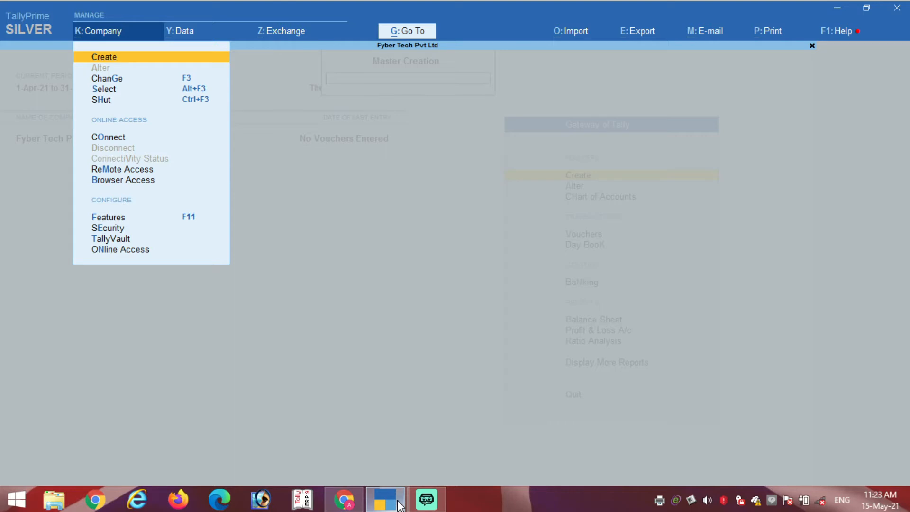
pyautogui.press('F11')
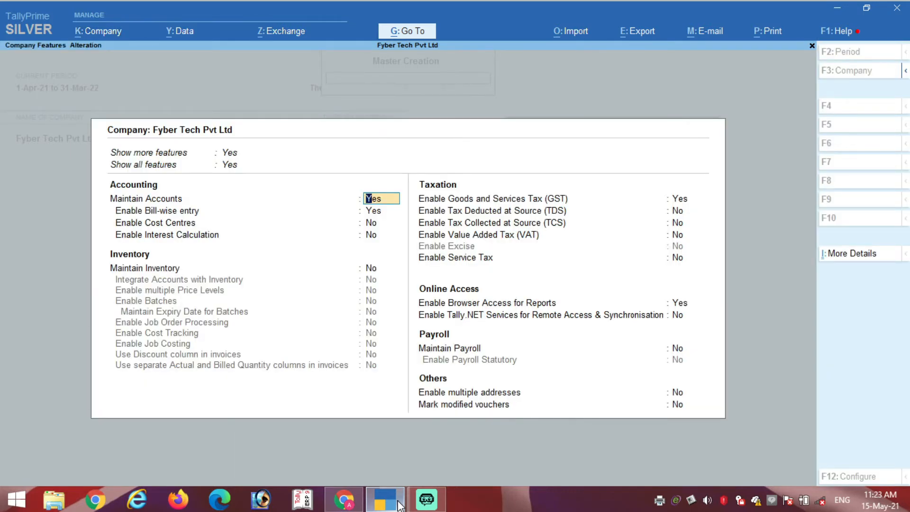
pyautogui.press('Return')
pyautogui.press('Return')
pyautogui.press('Return')
pyautogui.press('Return')
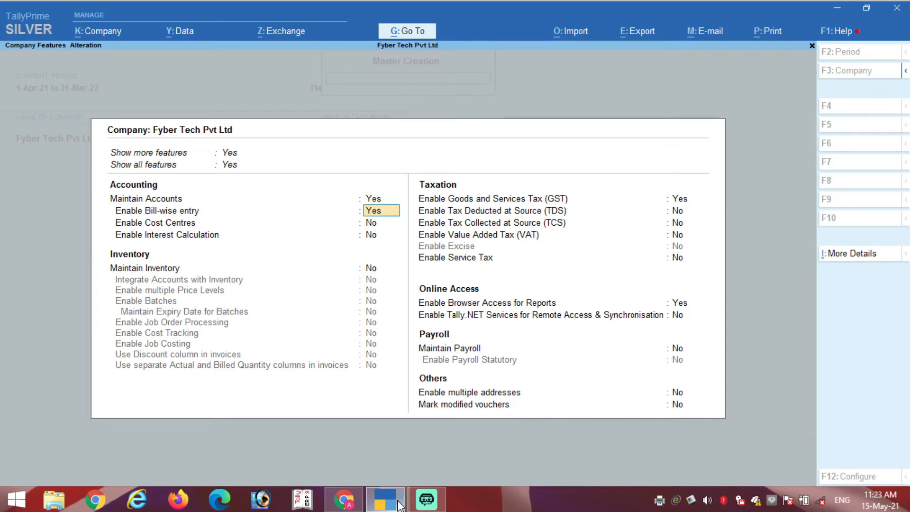
pyautogui.write('y')
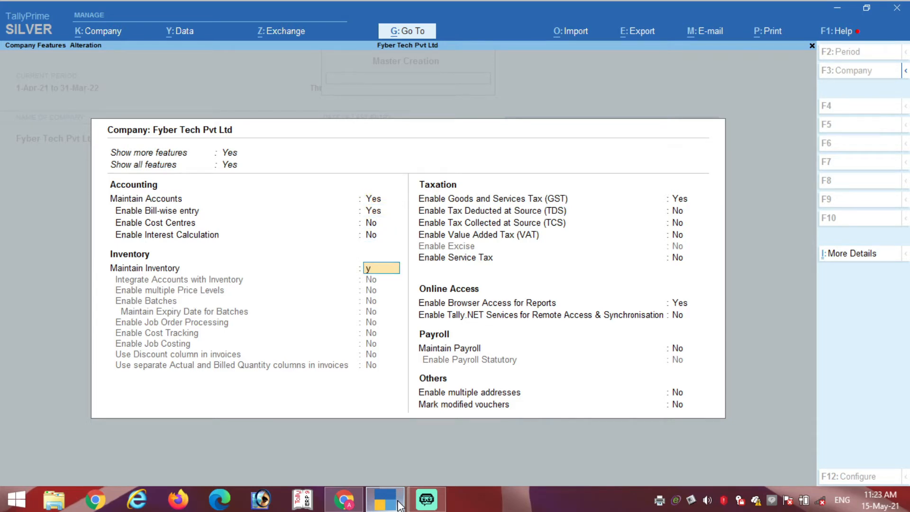
pyautogui.press('Return')
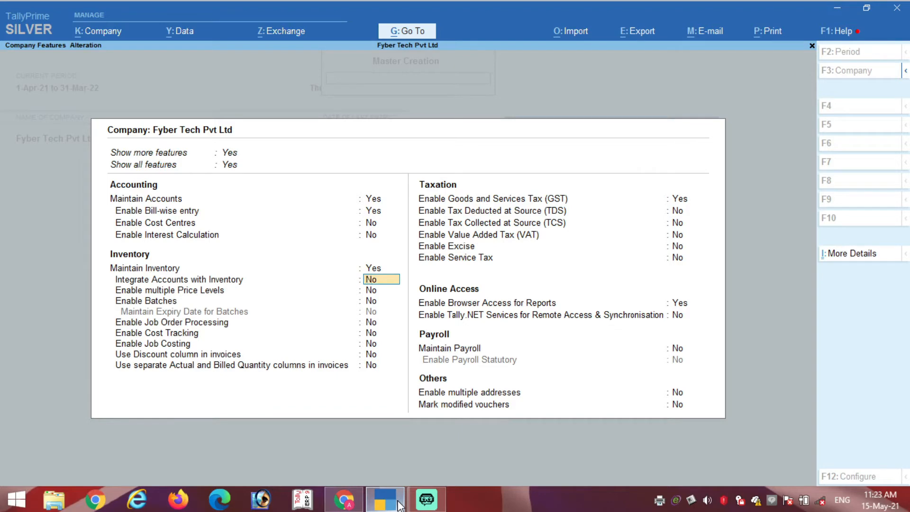
pyautogui.press('ctrl')
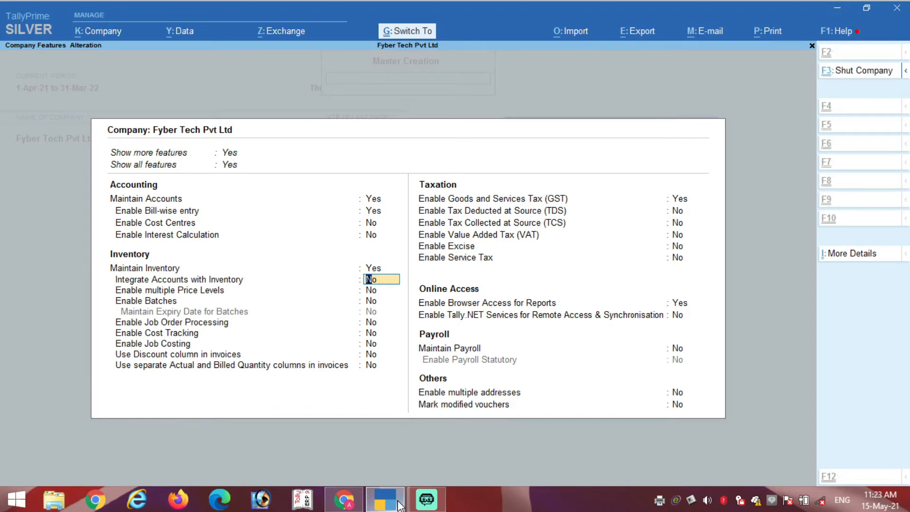
pyautogui.hotkey('ctrl', 'a')
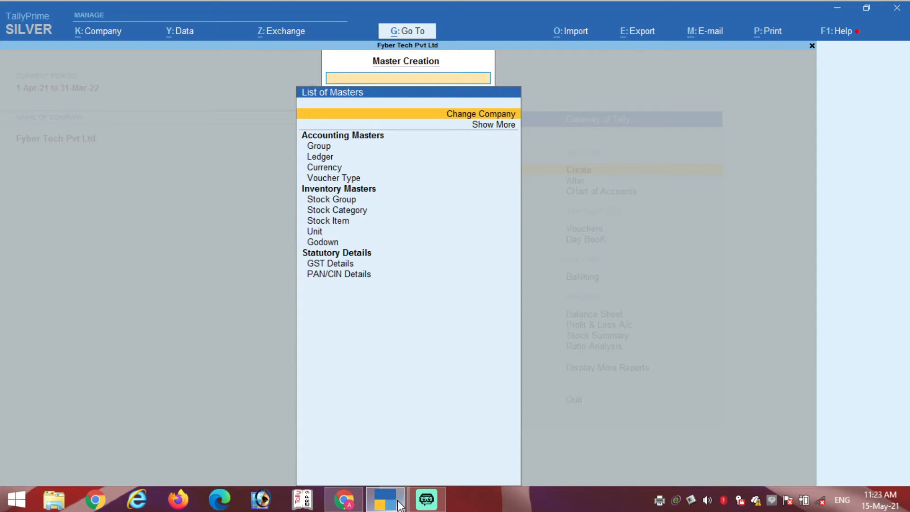
# Start a new godown from the inventory masters and try to name it Godown 1.
pyautogui.press('Down')
pyautogui.press('Down')
pyautogui.press('Down')
pyautogui.press('Down')
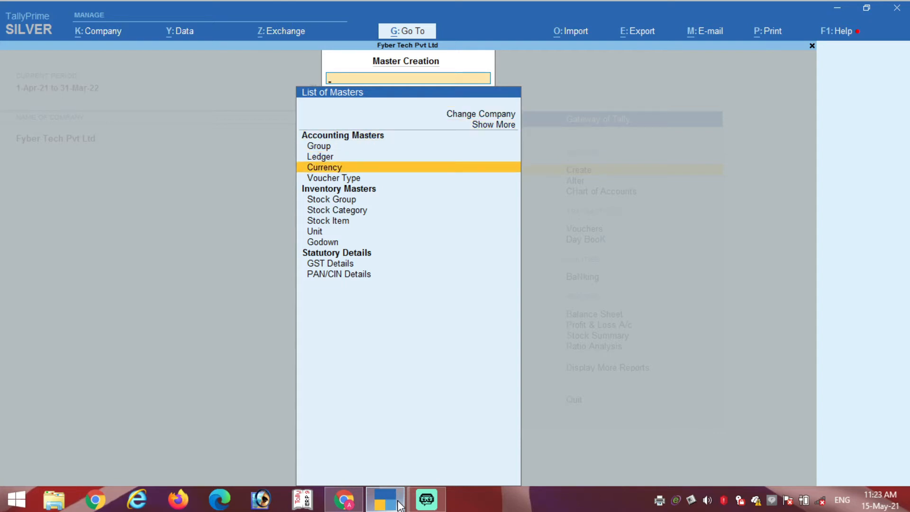
pyautogui.press('Down')
pyautogui.press('Down')
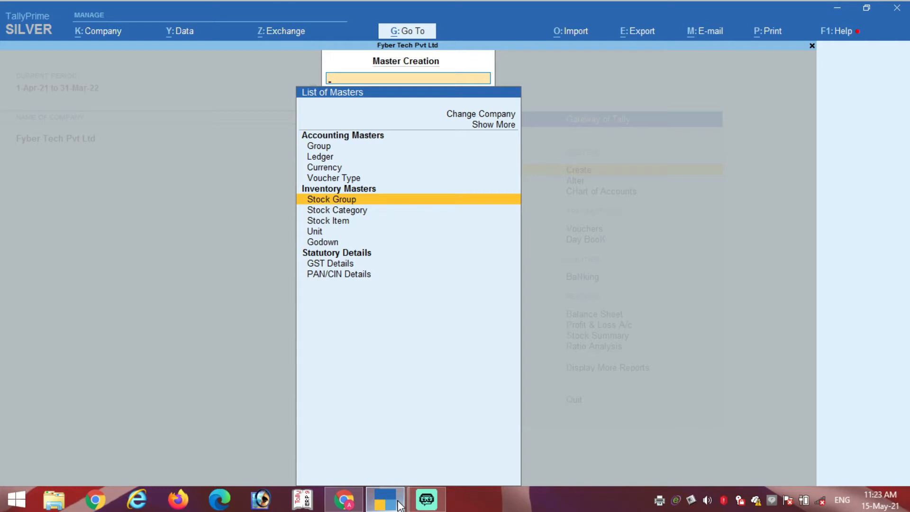
pyautogui.press('Down')
pyautogui.press('Down')
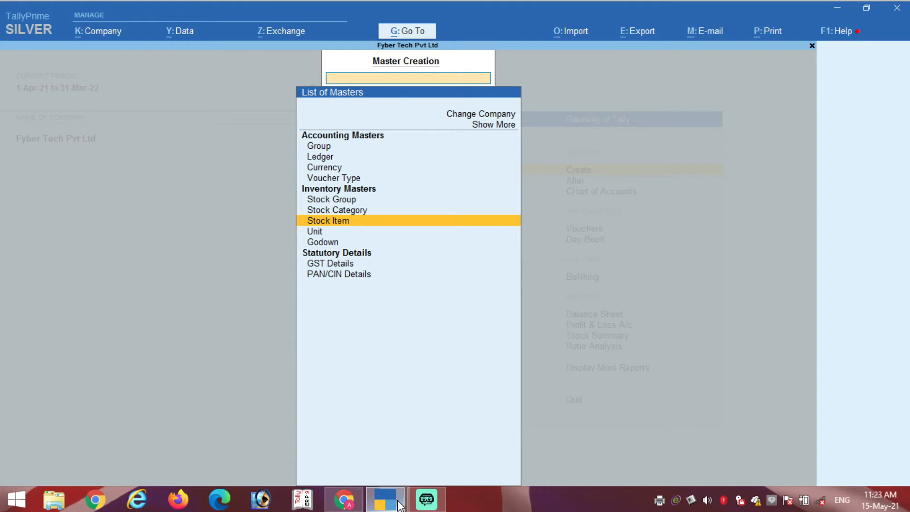
pyautogui.press('Down')
pyautogui.press('Down')
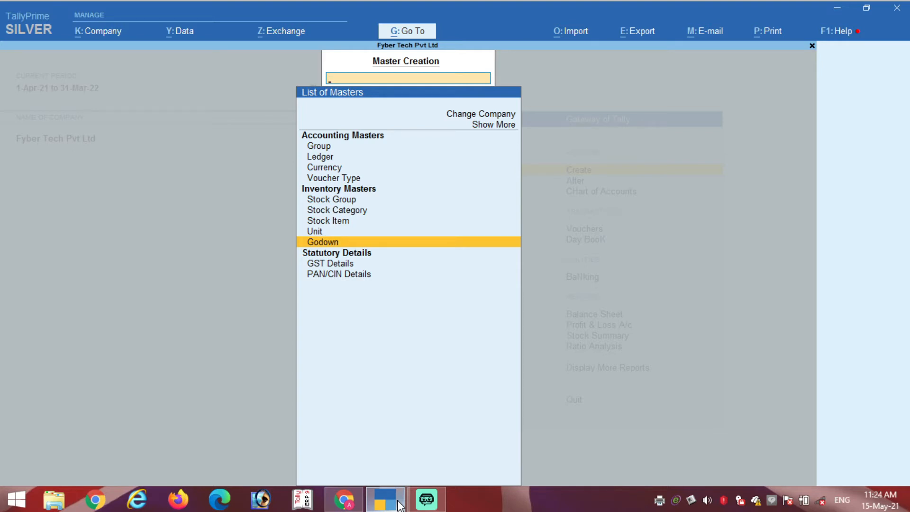
pyautogui.press('Return')
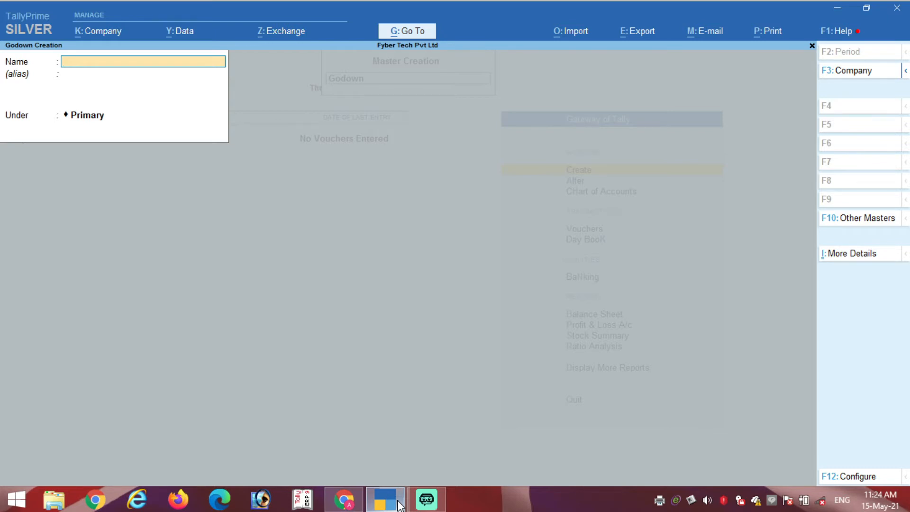
pyautogui.write('Godown 1')
pyautogui.press('Return')
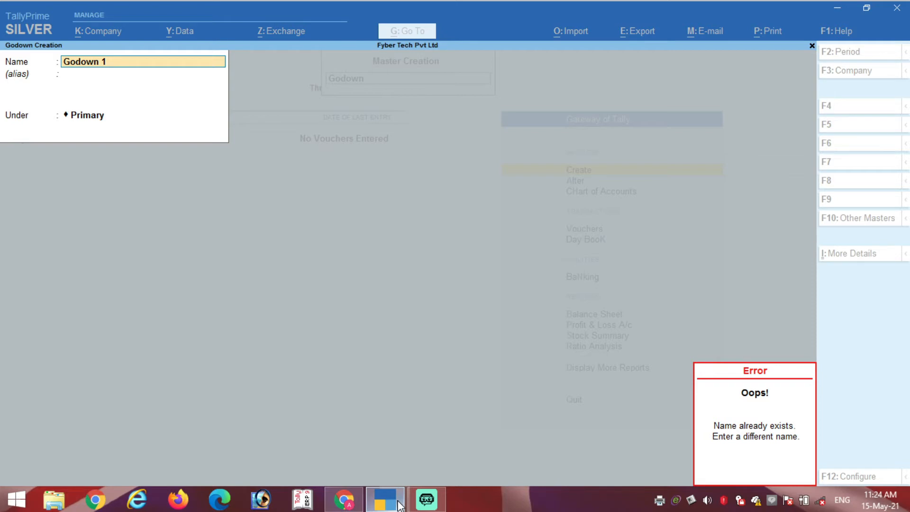
pyautogui.press('Escape')
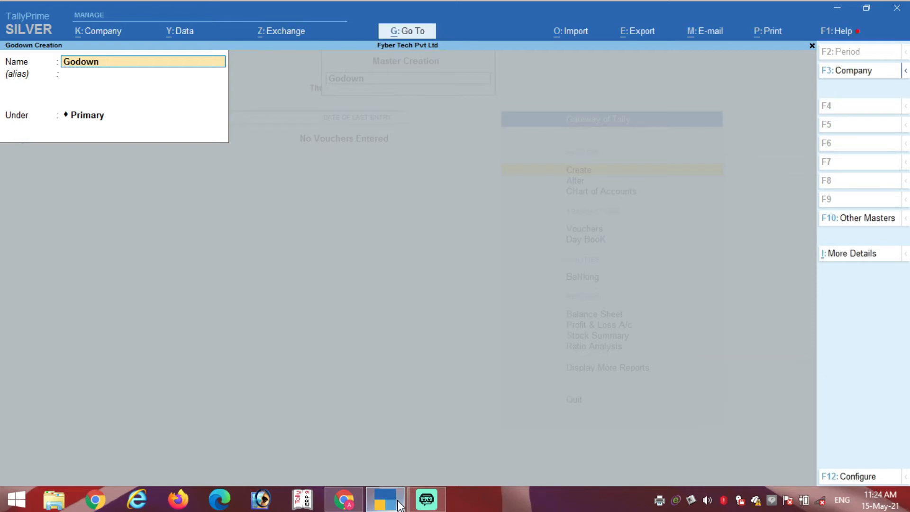
# Change the godown's name to Godown 3, save it under Primary and leave godown creation.
pyautogui.write('3')
pyautogui.press('Return')
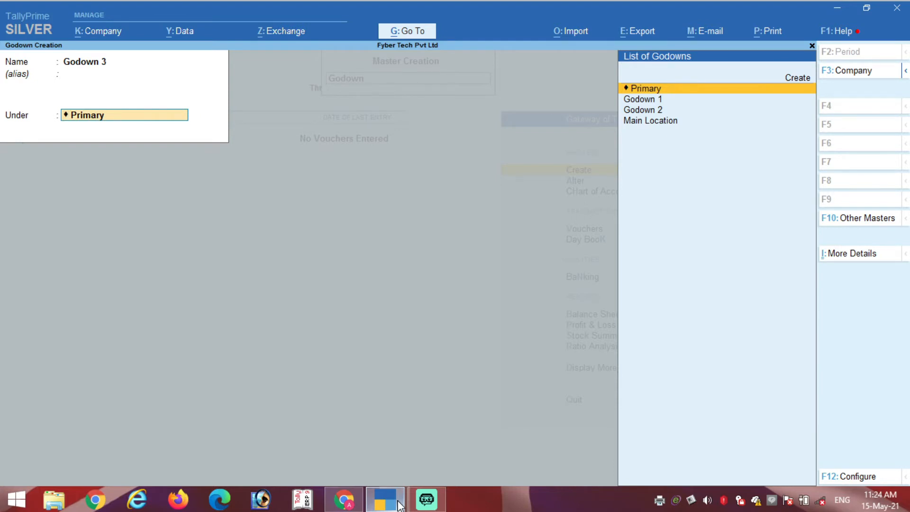
pyautogui.press('Down')
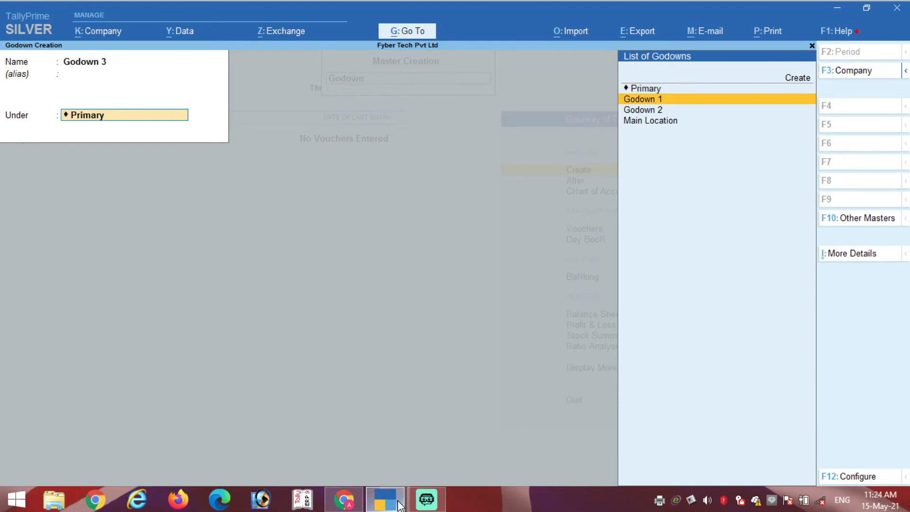
pyautogui.press('Down')
pyautogui.press('Down')
pyautogui.press('Up')
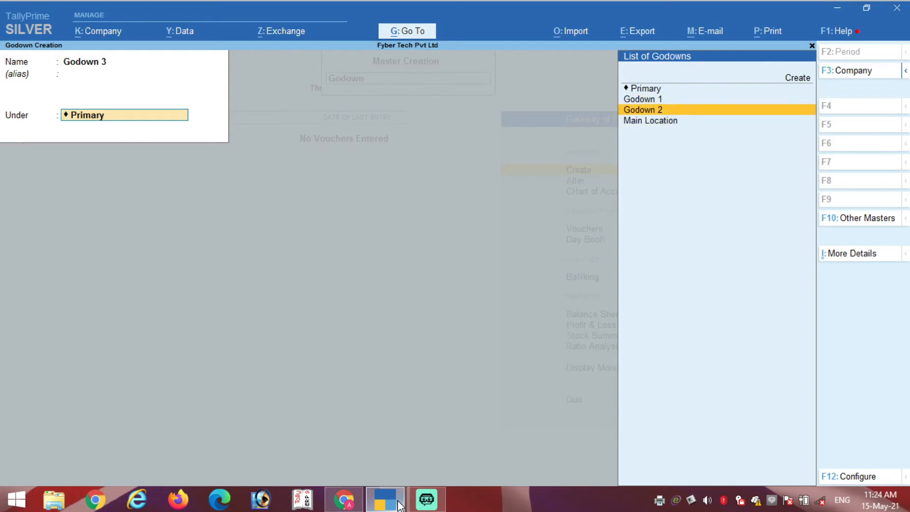
pyautogui.press('Up')
pyautogui.press('Up')
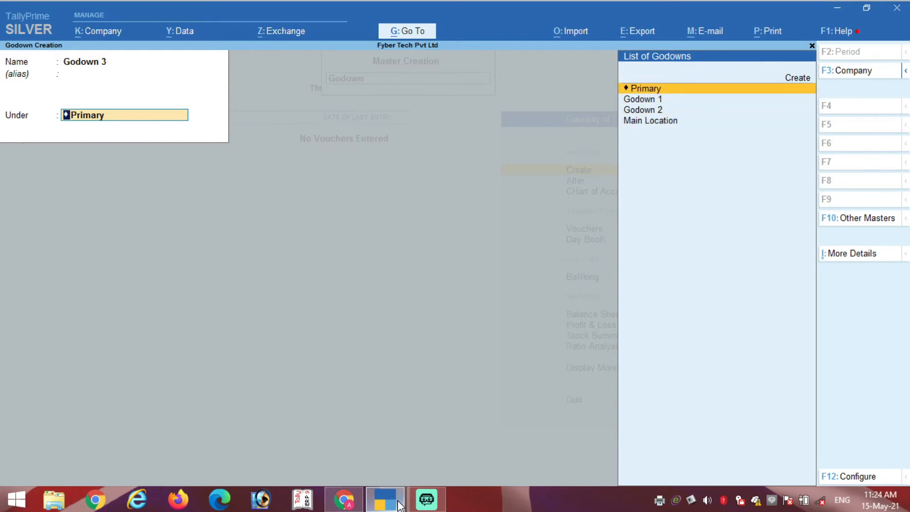
pyautogui.press('Return')
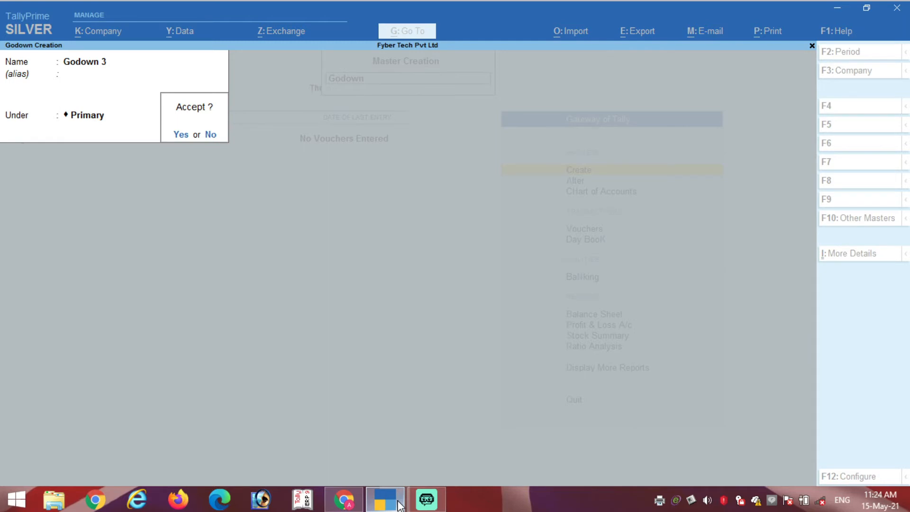
pyautogui.press('Return')
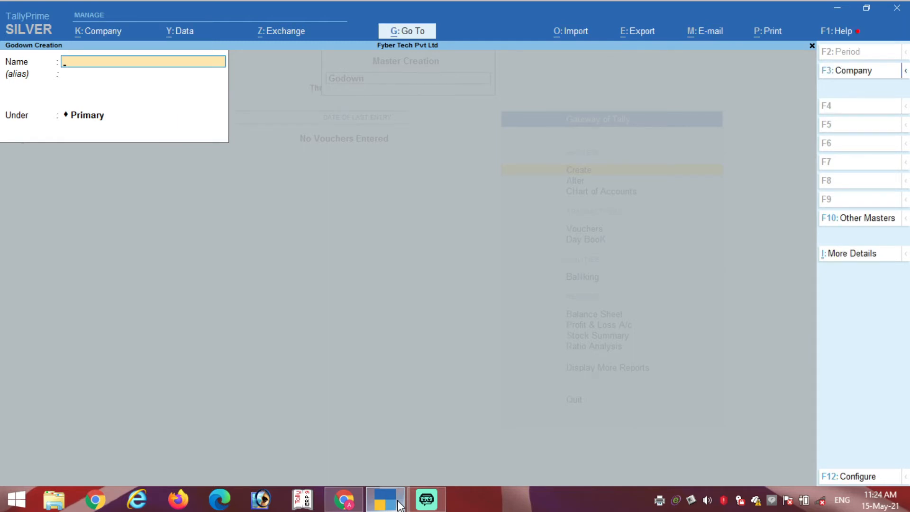
pyautogui.press('Escape')
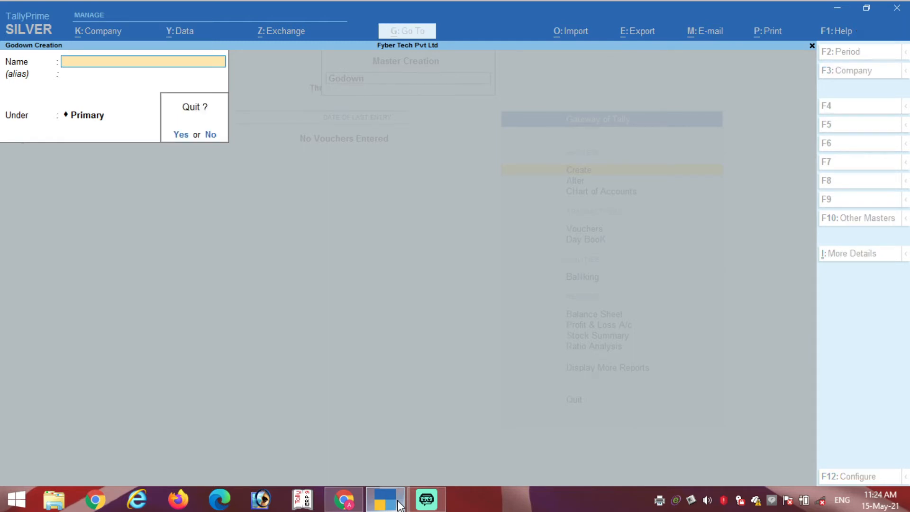
pyautogui.press('Return')
# Start a new stock group named Teak under Primary, with item quantities not added.
pyautogui.press('Up')
pyautogui.press('Up')
pyautogui.press('Up')
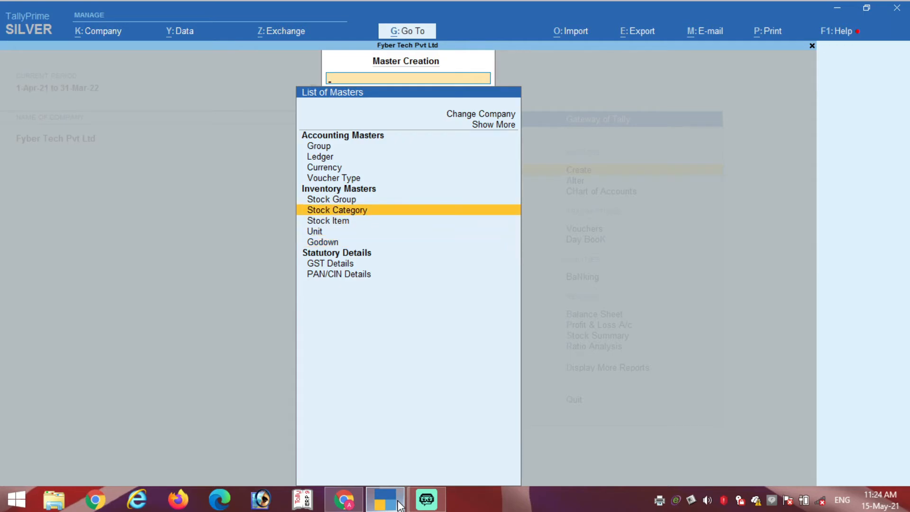
pyautogui.press('Up')
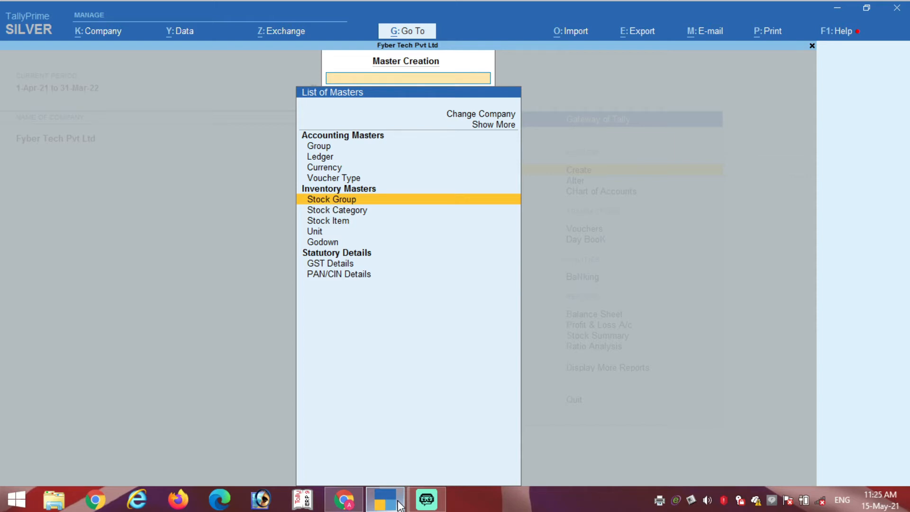
pyautogui.press('Return')
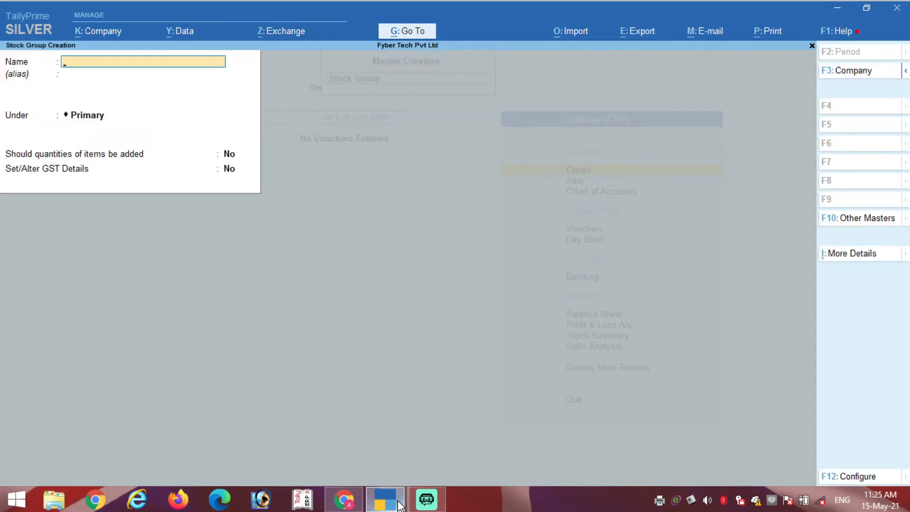
pyautogui.write('Teak')
pyautogui.press('Return')
pyautogui.press('Return')
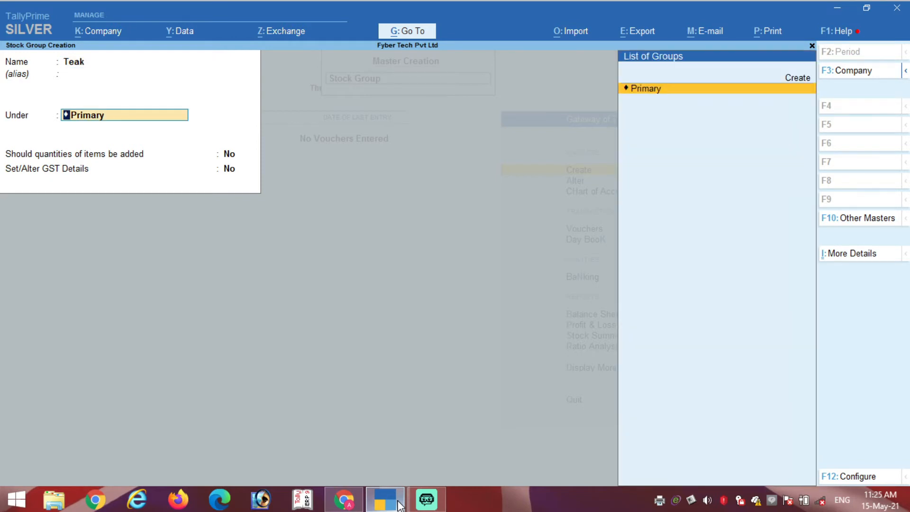
pyautogui.press('Return')
pyautogui.press('Return')
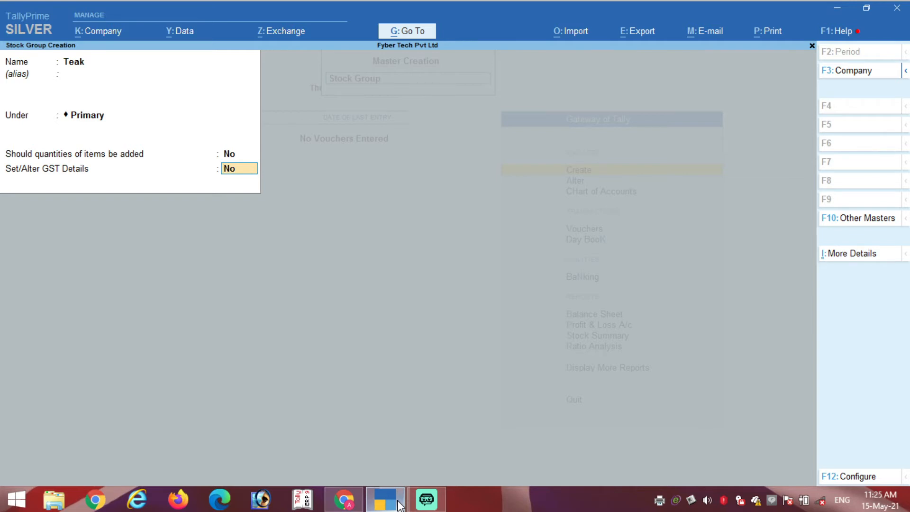
pyautogui.write('y')
pyautogui.press('Return')
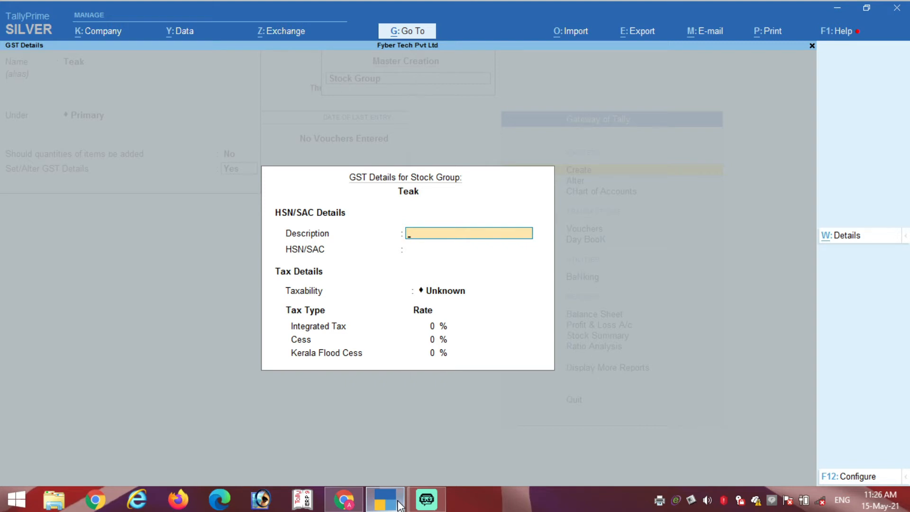
pyautogui.press('Escape')
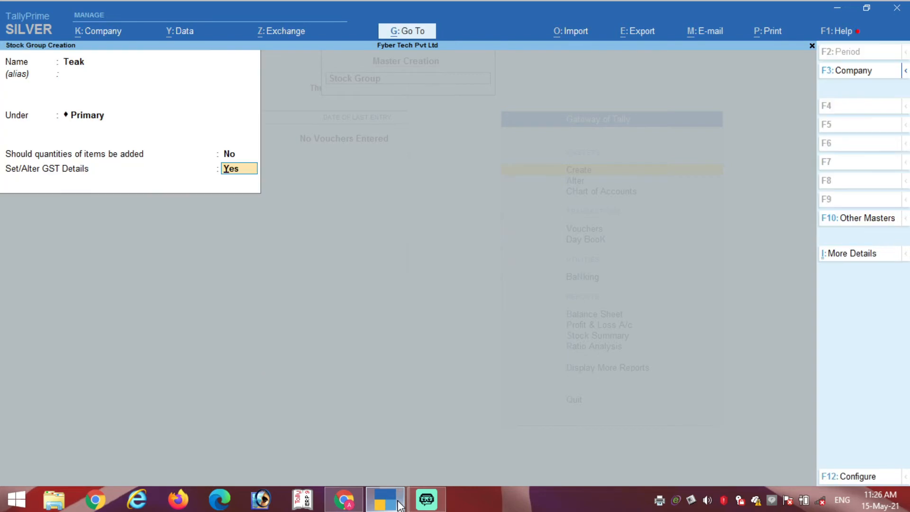
# Set the Teak stock group's Set/Alter GST Details option to No and save the group.
pyautogui.write('n')
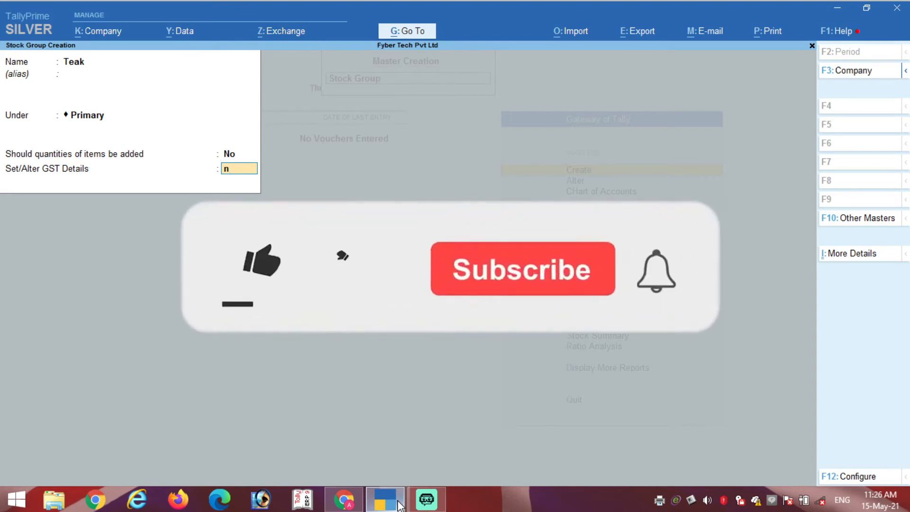
pyautogui.press('Return')
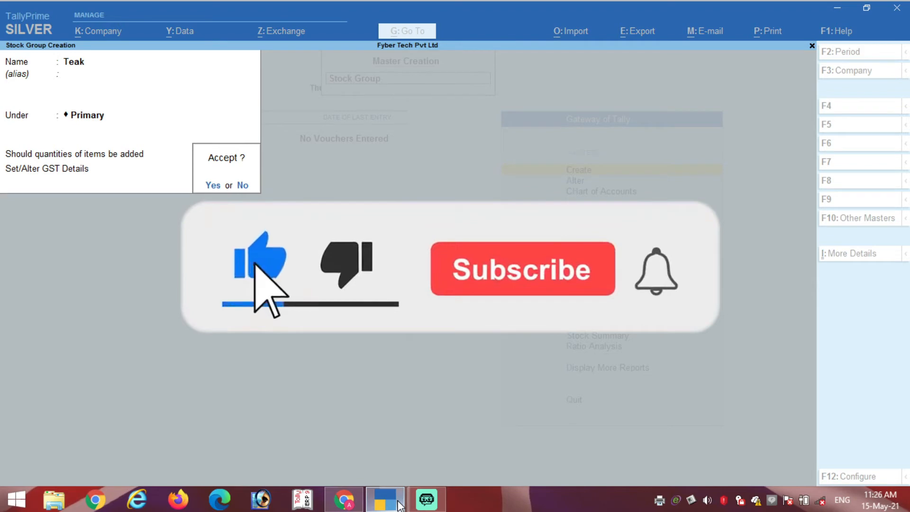
pyautogui.press('Return')
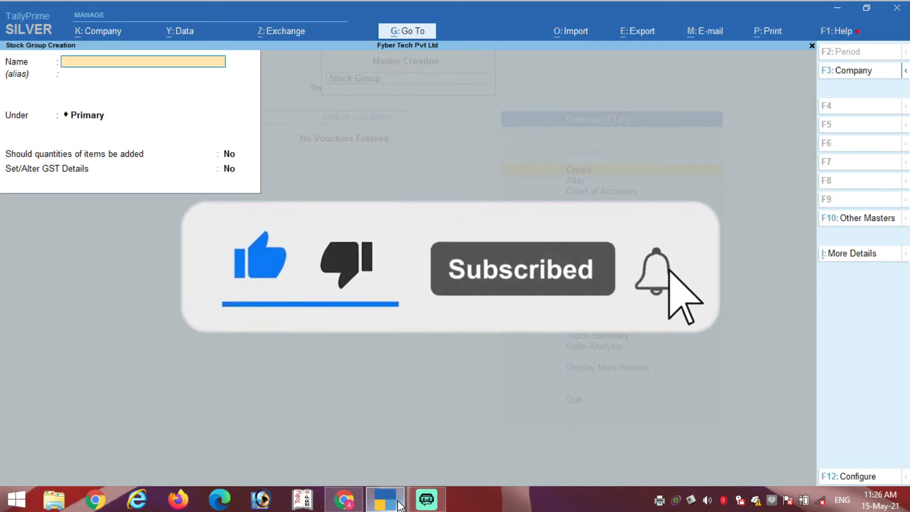
# Create the stock group VT under Primary, with item quantities not added and GST details set to No.
pyautogui.write('Vt')
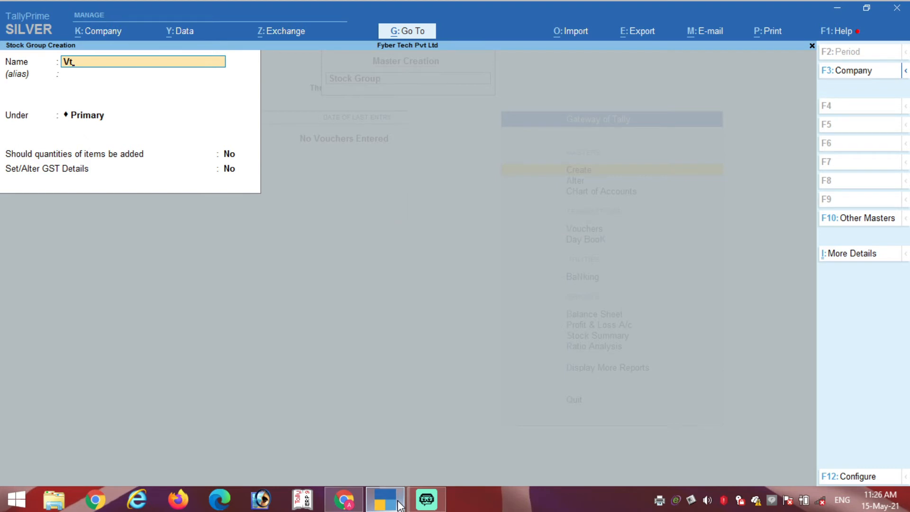
pyautogui.press('BackSpace')
pyautogui.write('T')
pyautogui.press('Return')
pyautogui.press('Return')
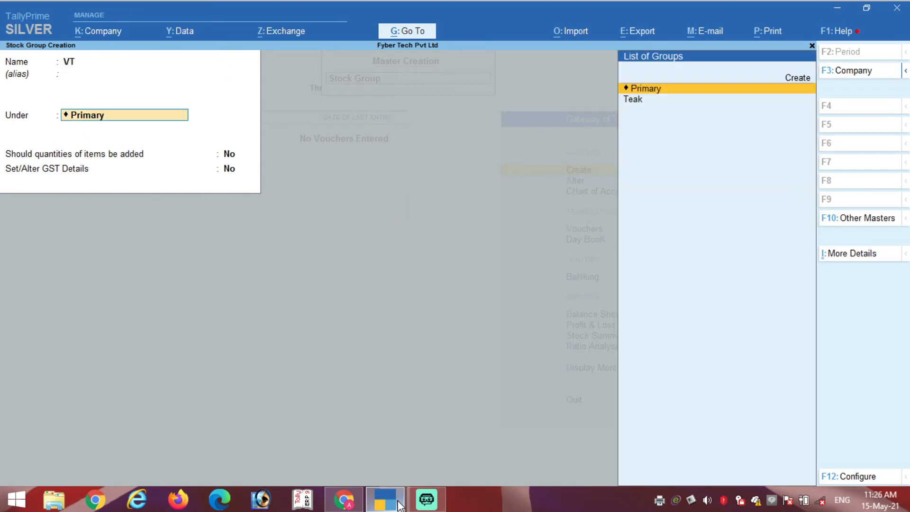
pyautogui.press('Return')
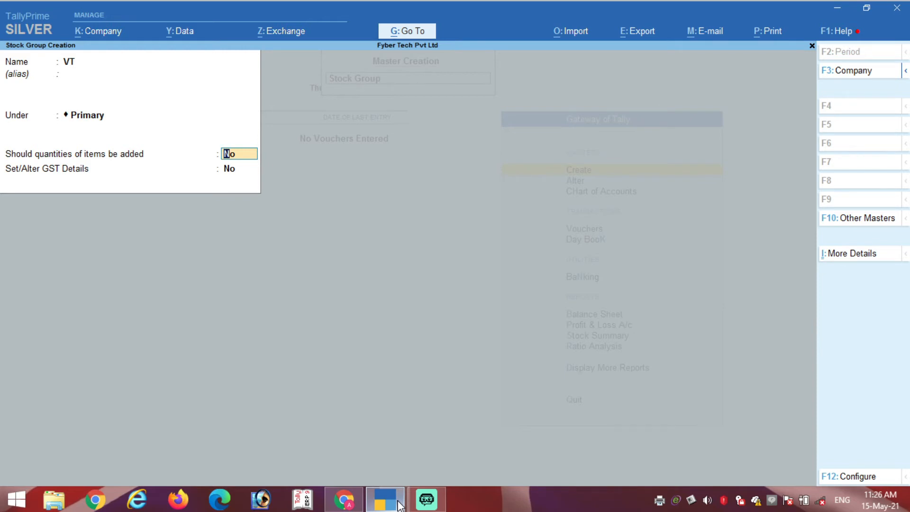
pyautogui.press('Return')
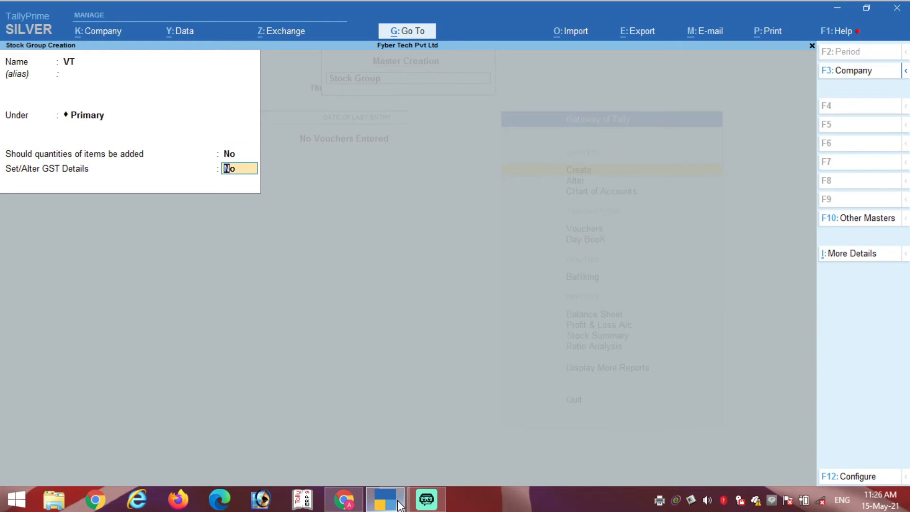
pyautogui.press('Return')
pyautogui.press('Return')
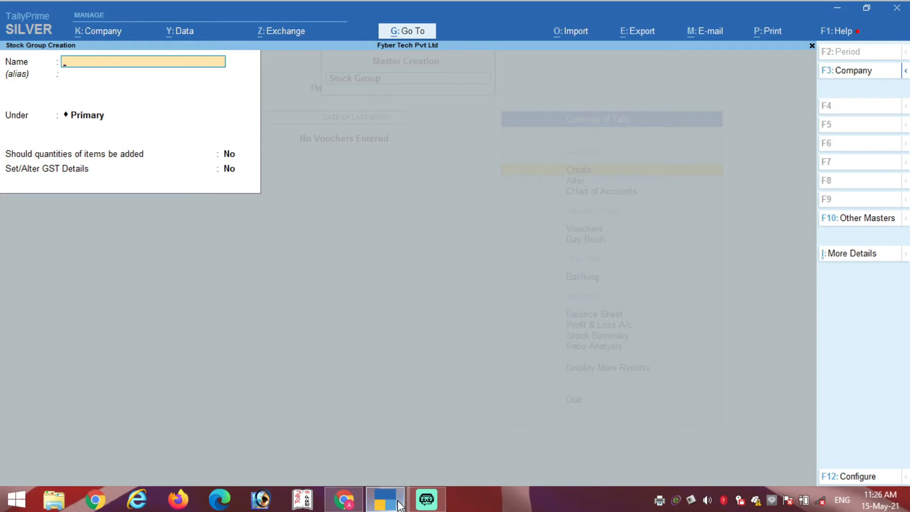
# Create the stock group Mixed Wood under Primary with the default options, and leave stock group creation.
pyautogui.write('Mixed Wood')
pyautogui.press('Return')
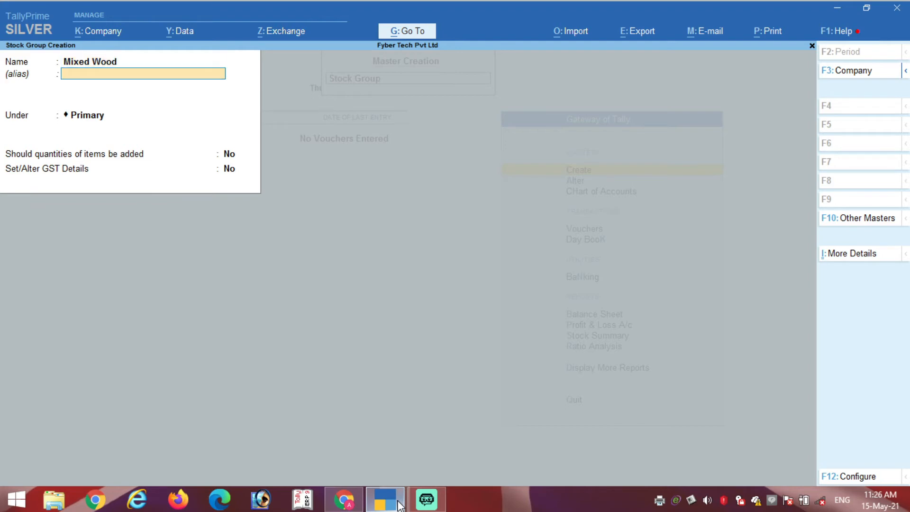
pyautogui.press('Return')
pyautogui.press('Return')
pyautogui.press('Return')
pyautogui.press('Return')
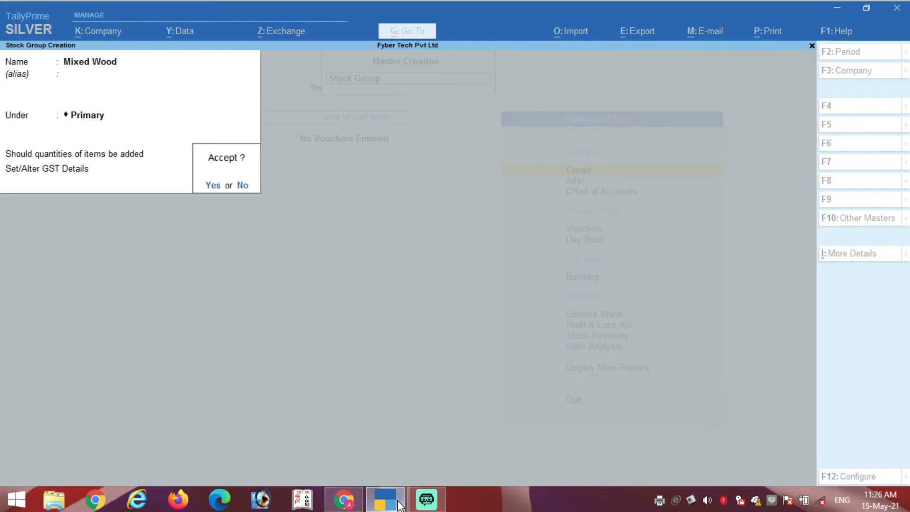
pyautogui.press('Return')
pyautogui.press('Escape')
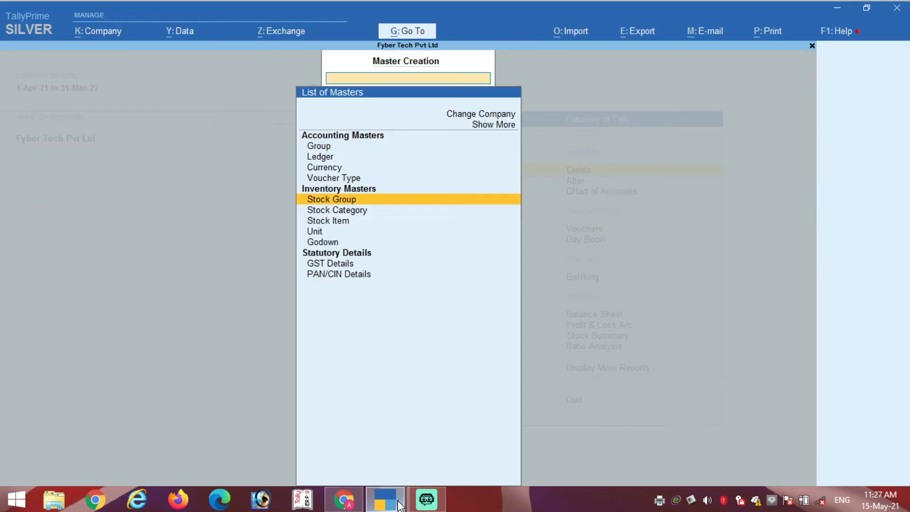
pyautogui.press('Down')
pyautogui.press('Down')
pyautogui.press('Down')
pyautogui.press('Down')
pyautogui.press('Up')
pyautogui.press('Up')
pyautogui.press('Up')
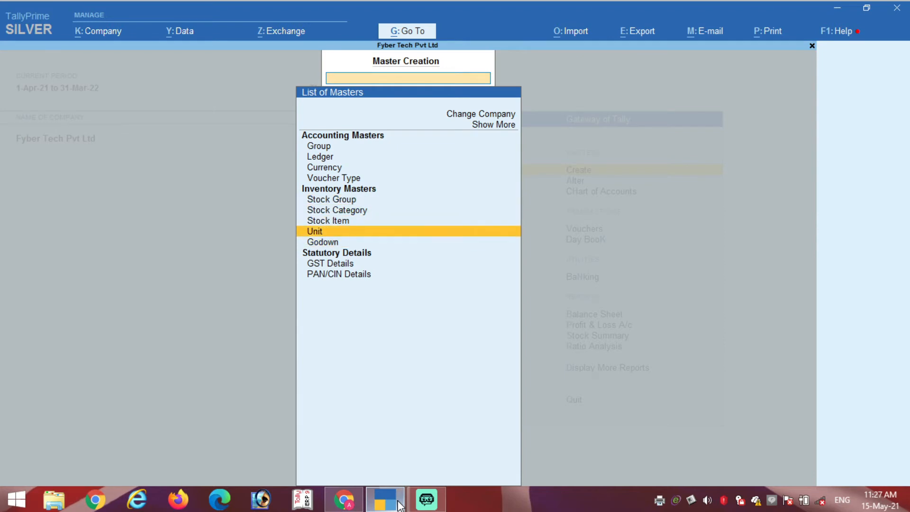
pyautogui.press('Up')
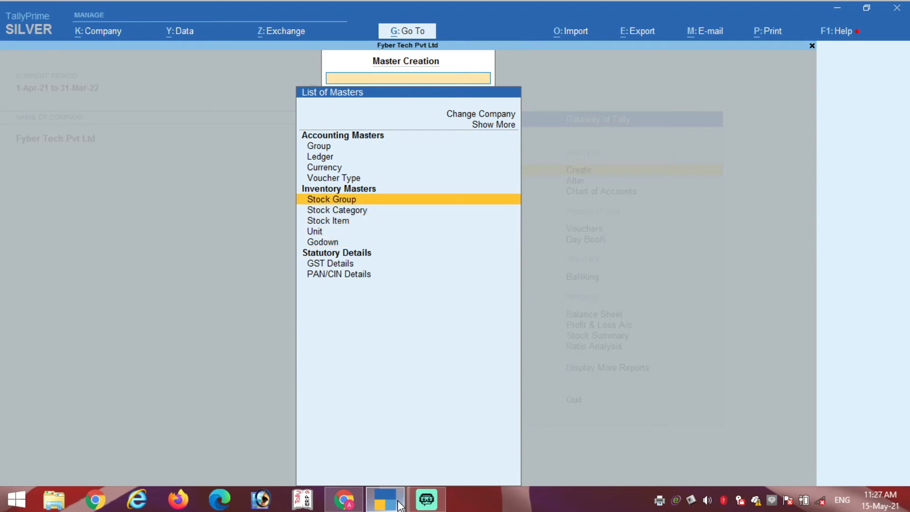
# Start stock category creation and save a category named Premium under Primary.
pyautogui.press('Down')
pyautogui.press('Return')
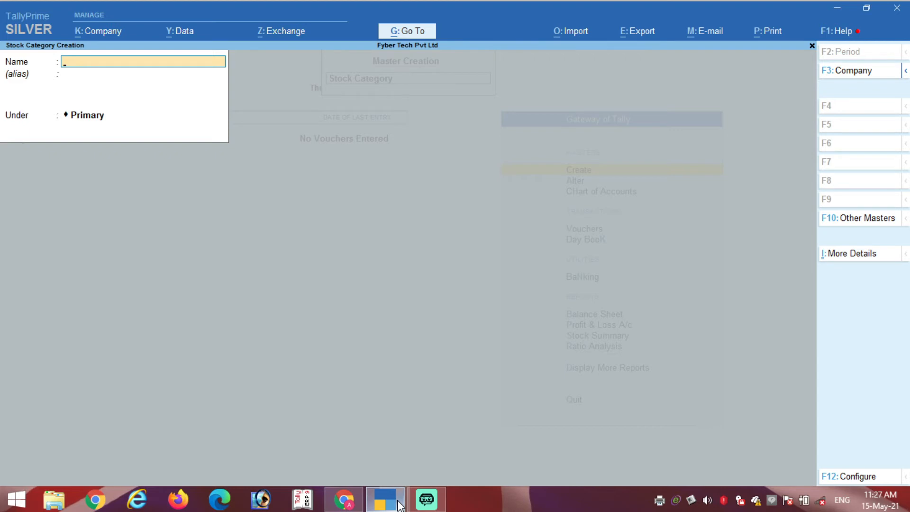
pyautogui.write('Premiun')
pyautogui.press('BackSpace')
pyautogui.write('m')
pyautogui.press('Return')
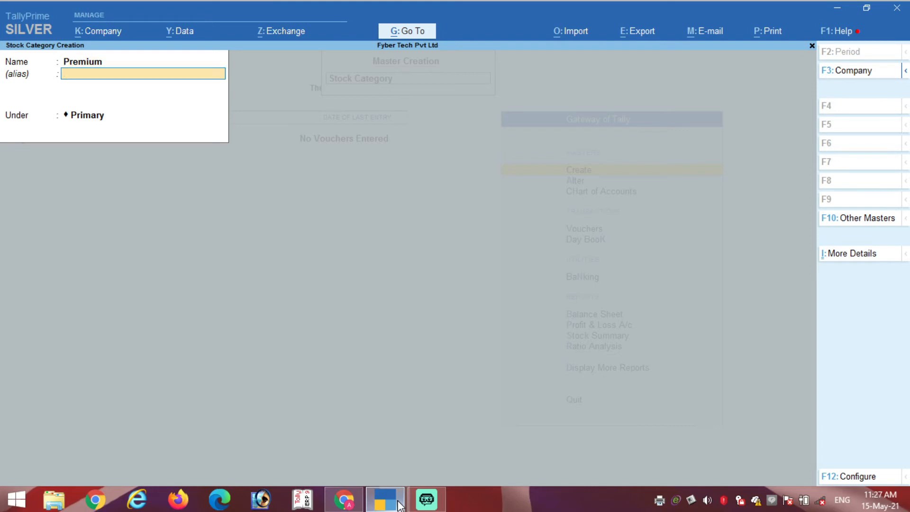
pyautogui.press('Return')
pyautogui.press('Return')
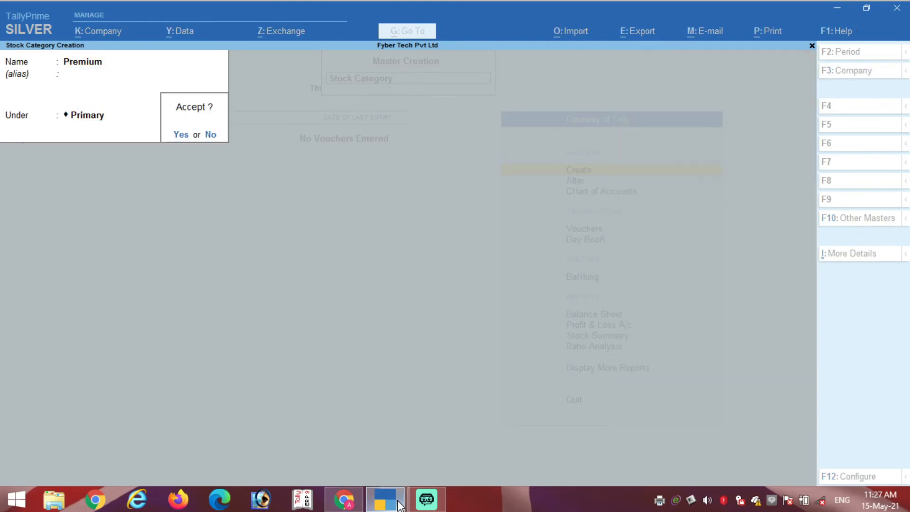
pyautogui.press('Return')
# Create a second stock category named Normal under Primary and leave stock category creation.
pyautogui.write('Normal')
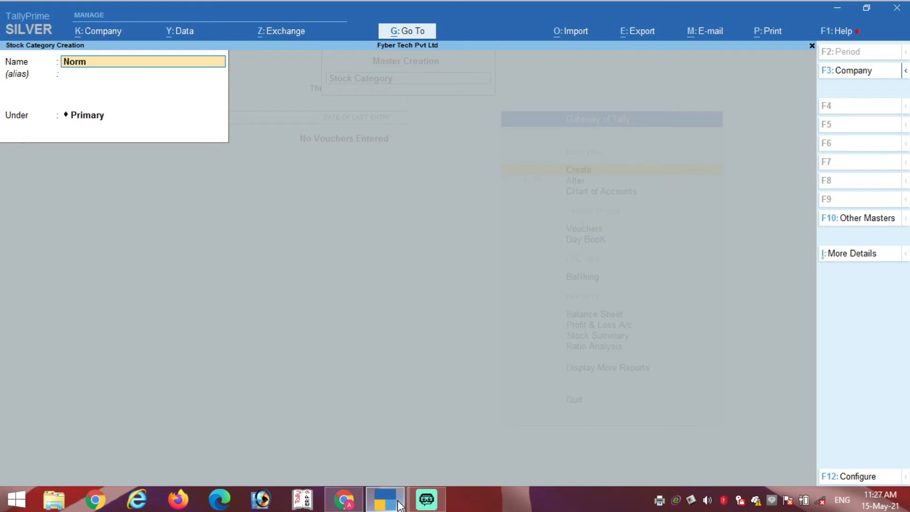
pyautogui.press('Return')
pyautogui.press('Return')
pyautogui.press('Return')
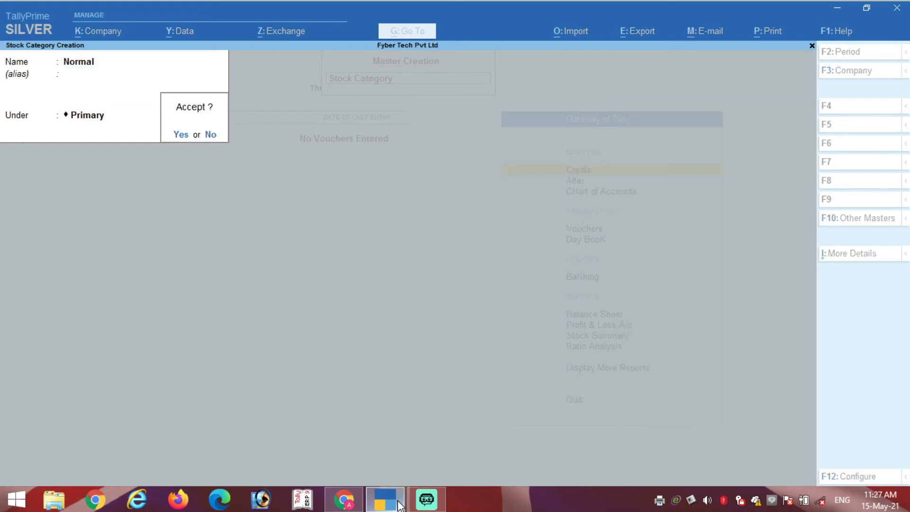
pyautogui.press('Return')
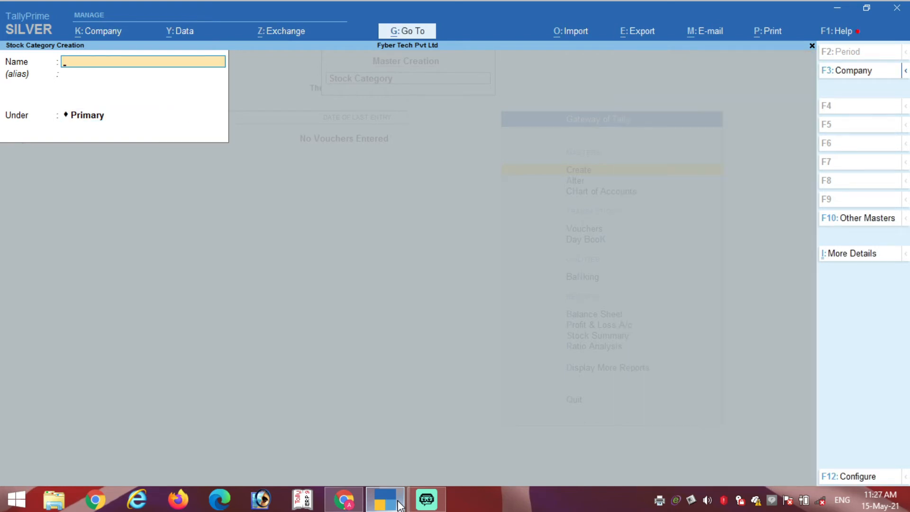
pyautogui.press('Escape')
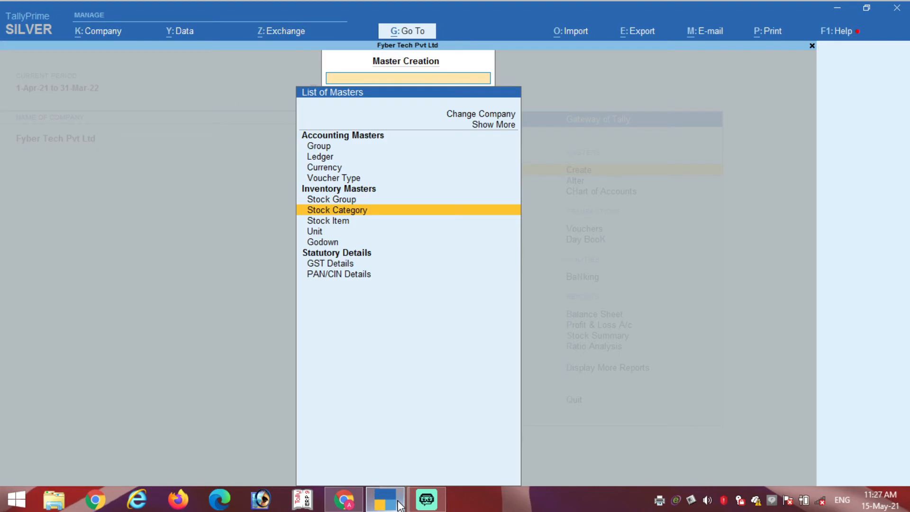
pyautogui.press('Down')
pyautogui.press('Down')
pyautogui.press('Down')
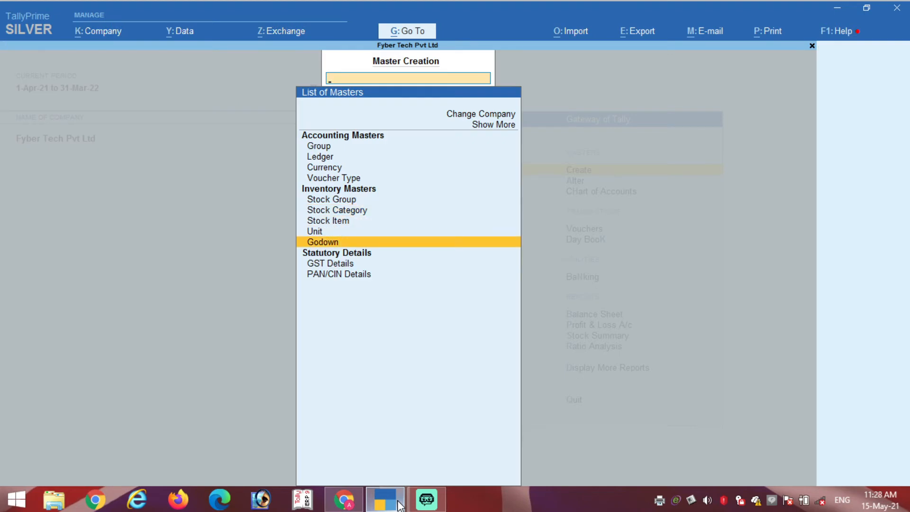
pyautogui.press('Up')
pyautogui.press('Up')
pyautogui.press('Up')
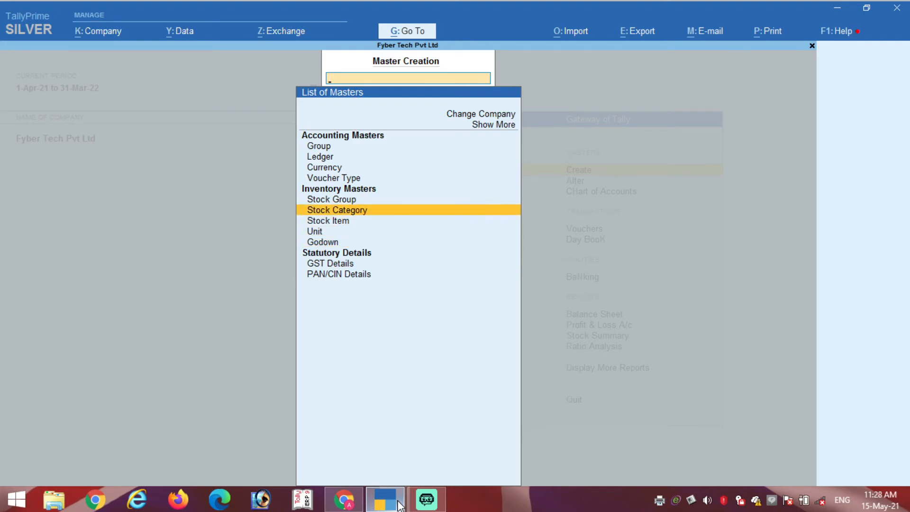
pyautogui.press('Up')
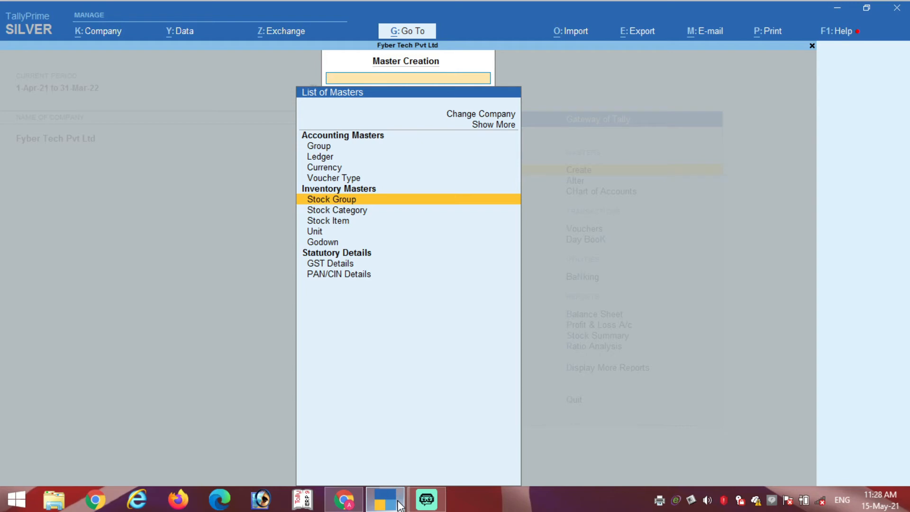
pyautogui.press('Down')
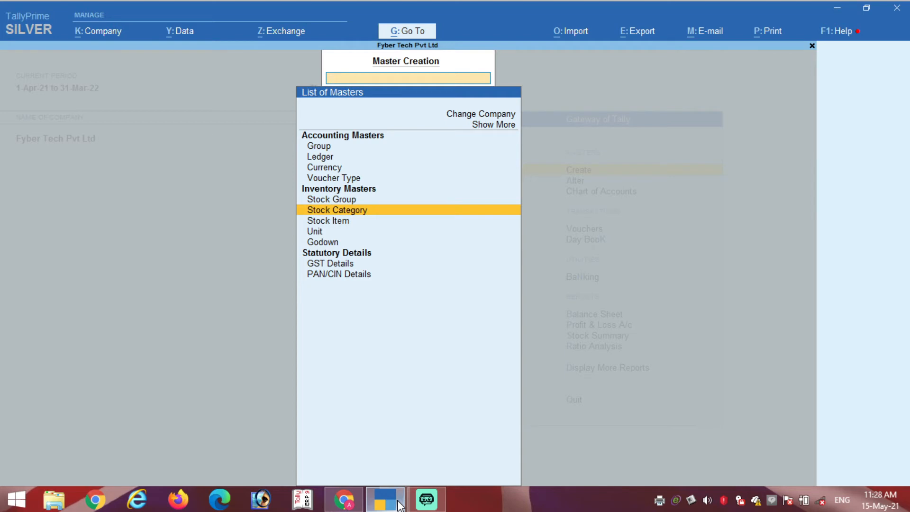
# Create a simple unit with symbol nos, Unit Quantity Code NOS-NUMBERS and 0 decimal places.
pyautogui.press('Down')
pyautogui.press('Down')
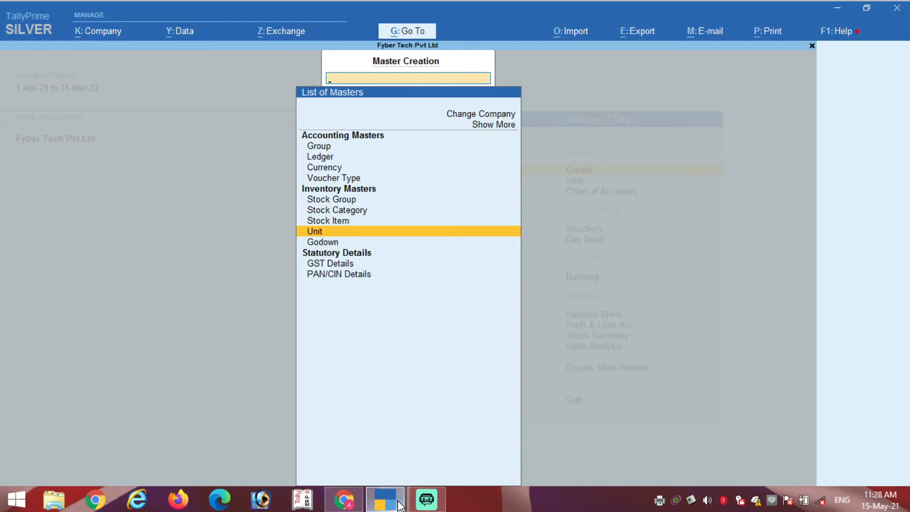
pyautogui.press('Up')
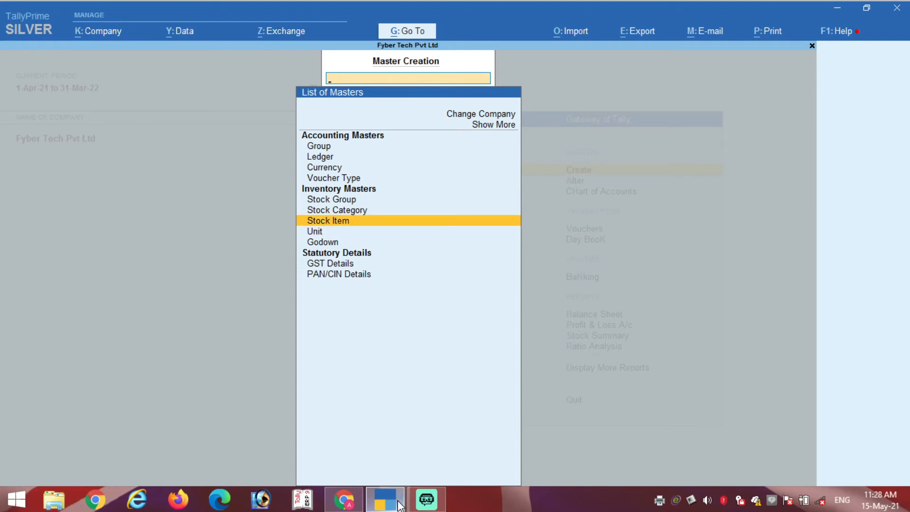
pyautogui.press('Down')
pyautogui.press('Return')
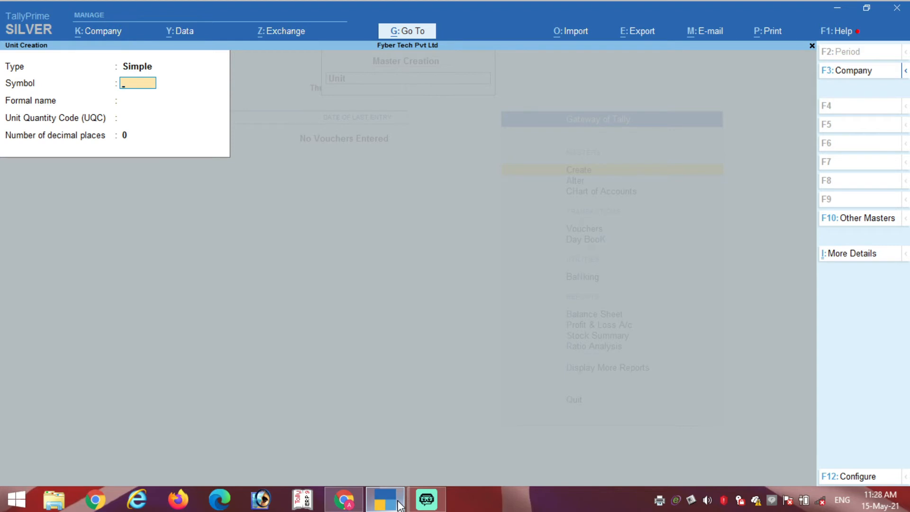
pyautogui.write('nos')
pyautogui.press('Return')
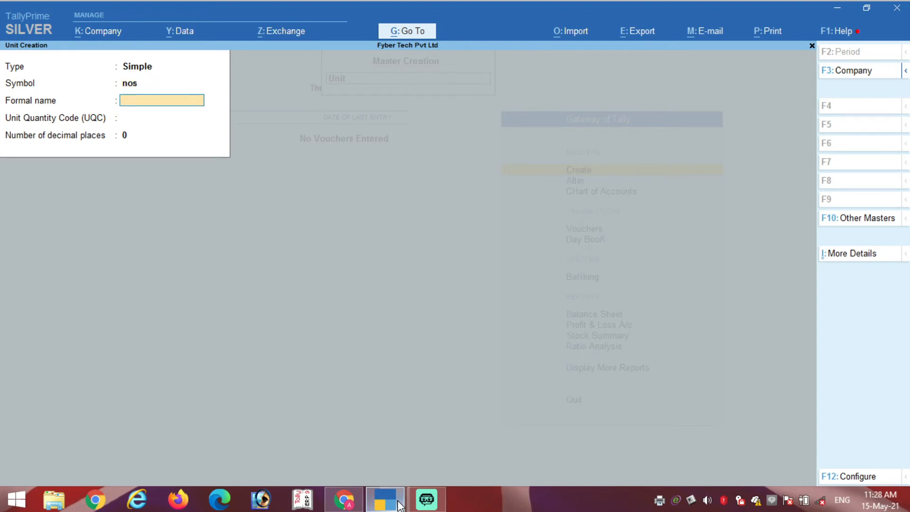
pyautogui.press('Return')
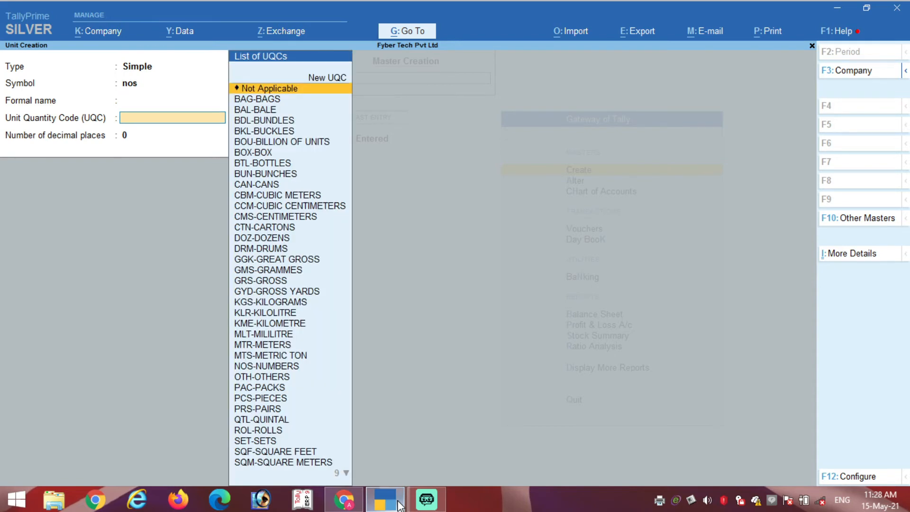
pyautogui.write('nos')
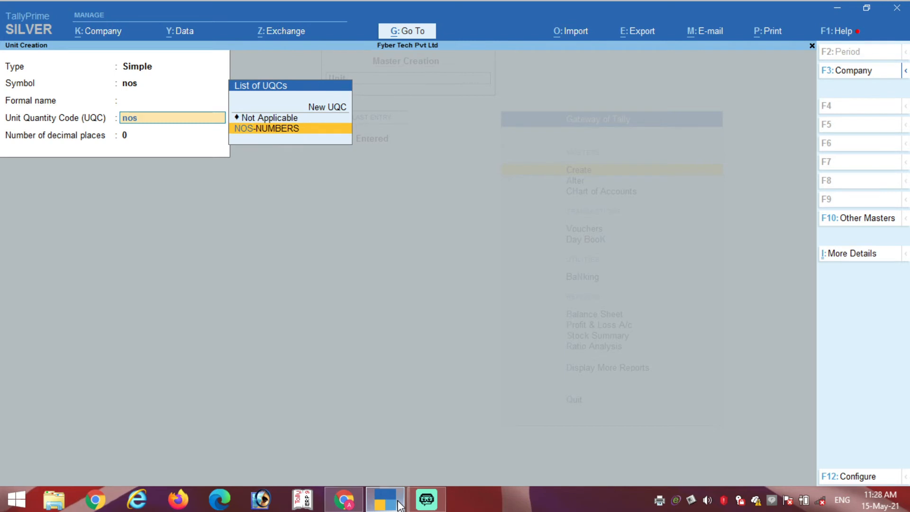
pyautogui.press('Return')
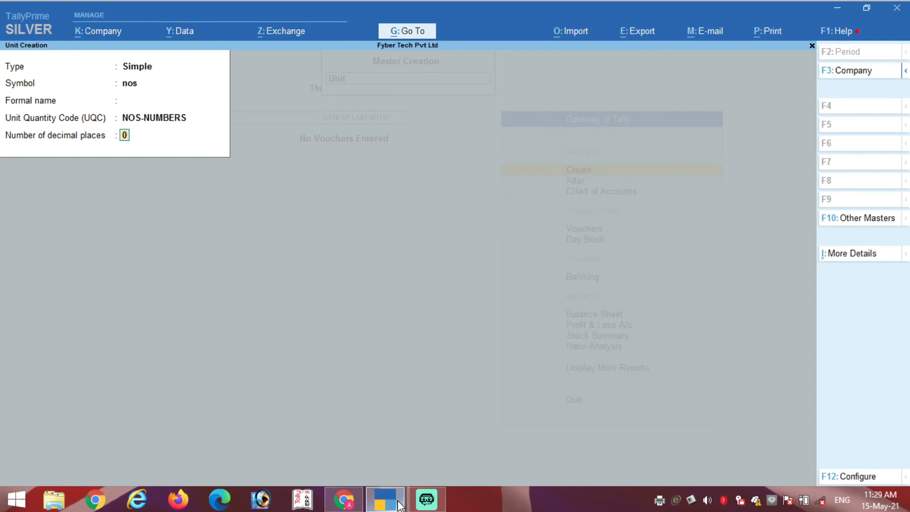
pyautogui.press('Return')
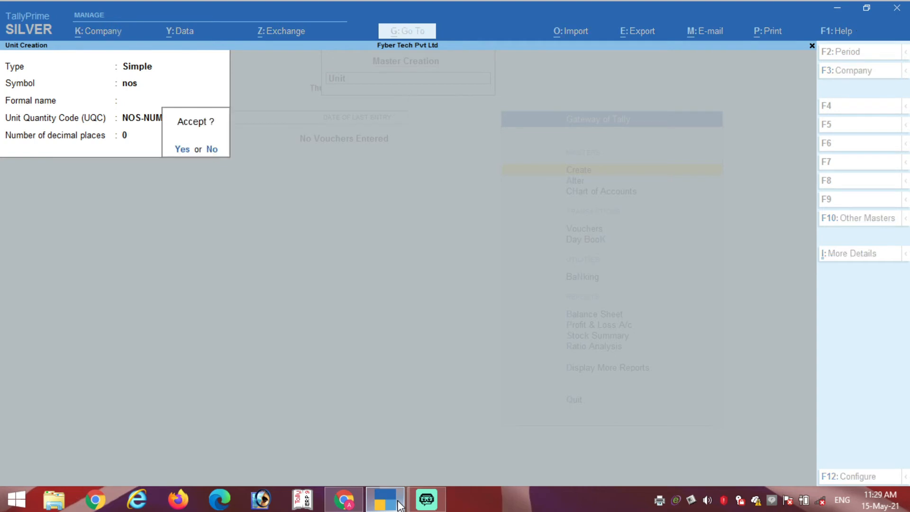
pyautogui.press('Return')
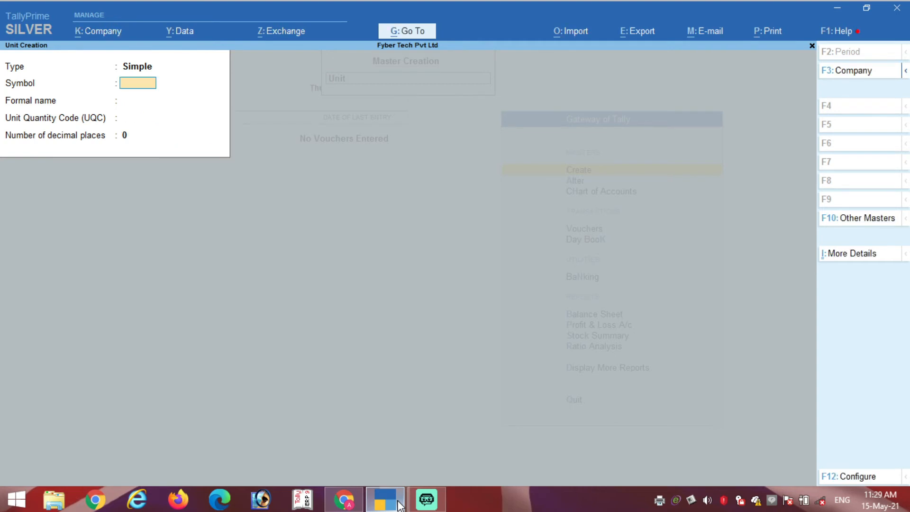
pyautogui.write('kg')
pyautogui.press('Return')
pyautogui.press('Return')
pyautogui.write('k')
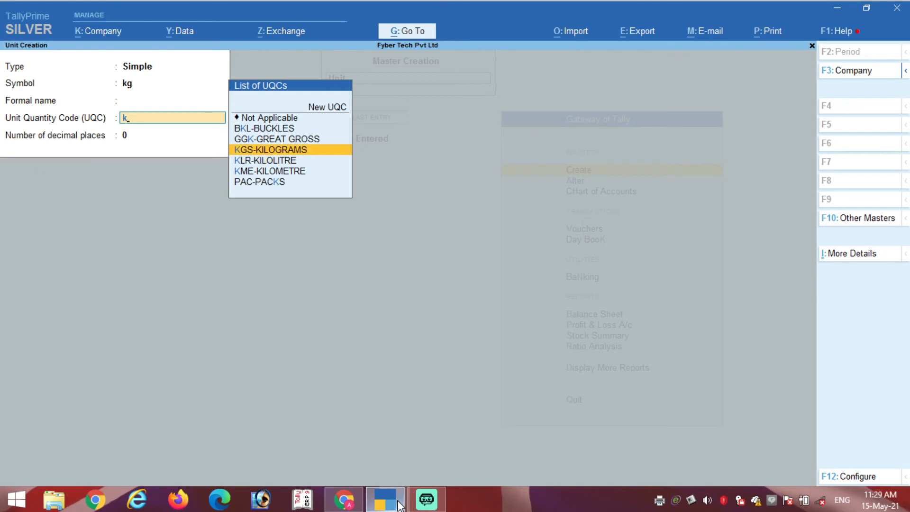
pyautogui.press('BackSpace')
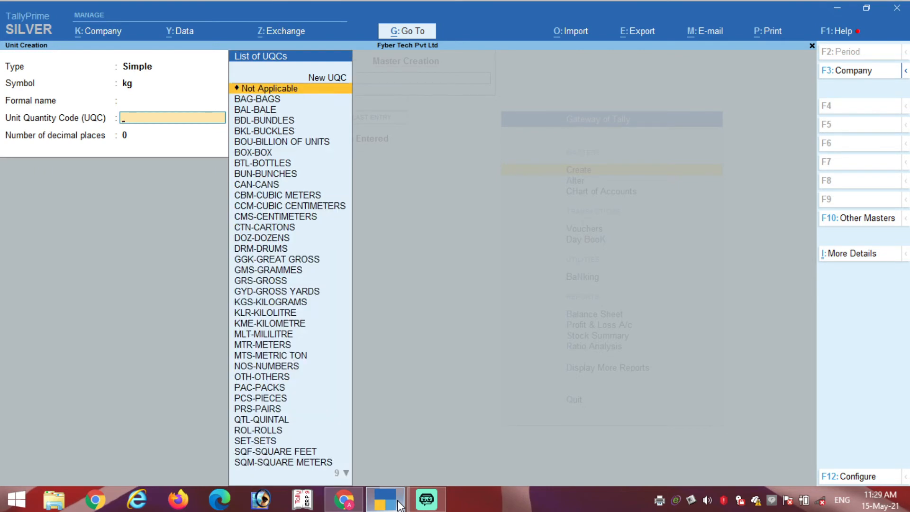
pyautogui.press('Escape')
pyautogui.press('Up')
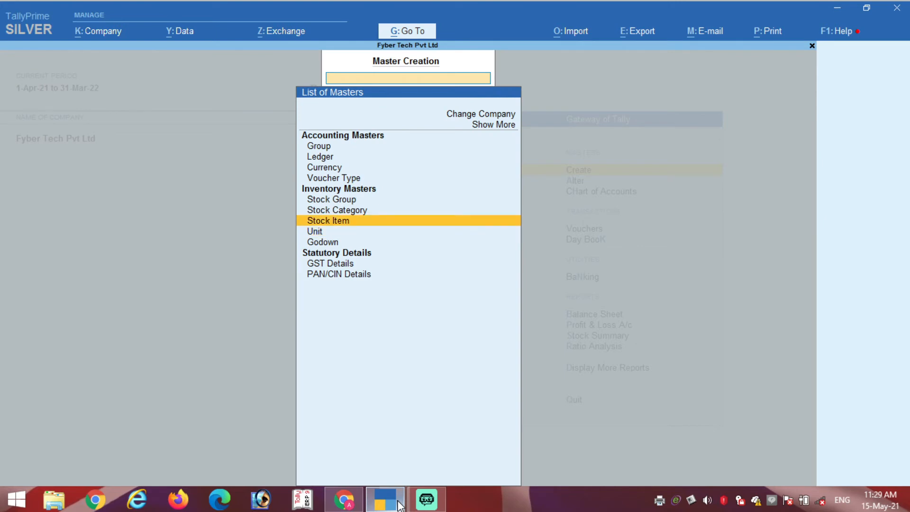
pyautogui.press('Down')
pyautogui.press('Down')
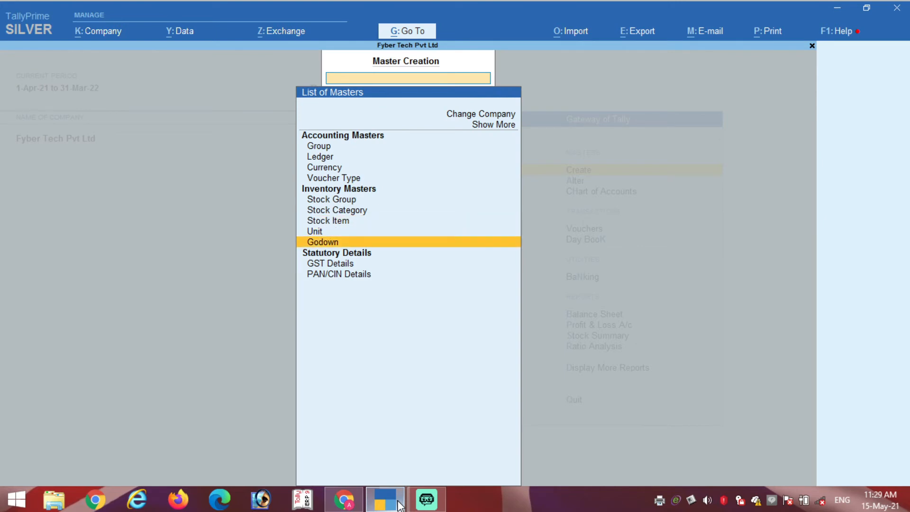
pyautogui.press('Up')
pyautogui.press('Up')
pyautogui.press('Up')
pyautogui.press('Up')
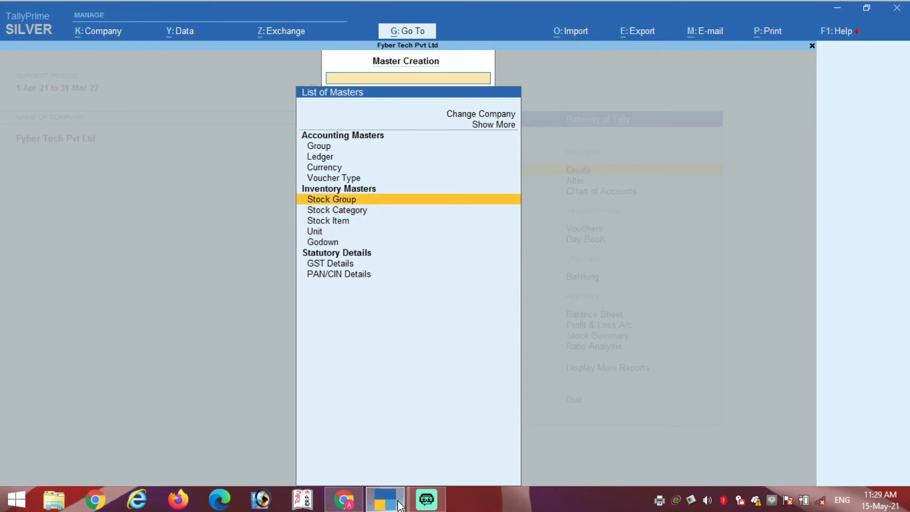
# Start stock item creation and name the new item Chair, leaving the alias blank.
pyautogui.press('Down')
pyautogui.press('Down')
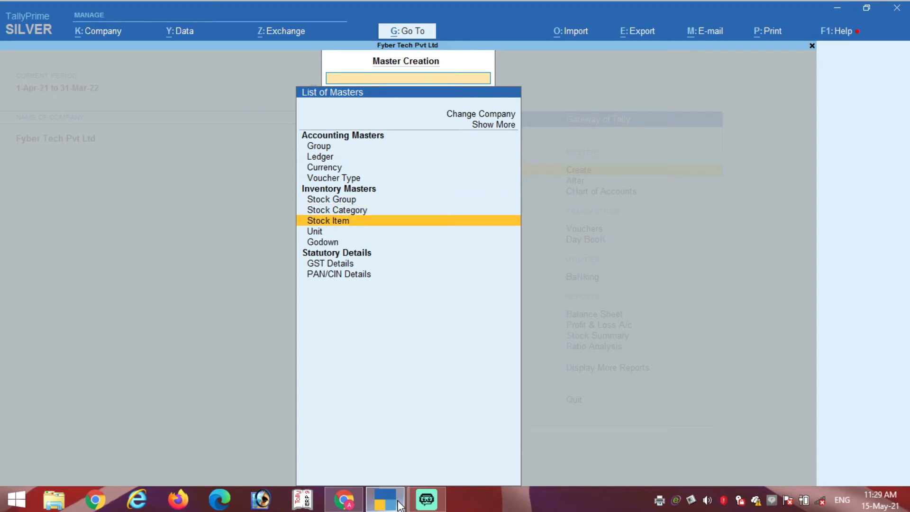
pyautogui.press('Down')
pyautogui.press('Up')
pyautogui.press('Return')
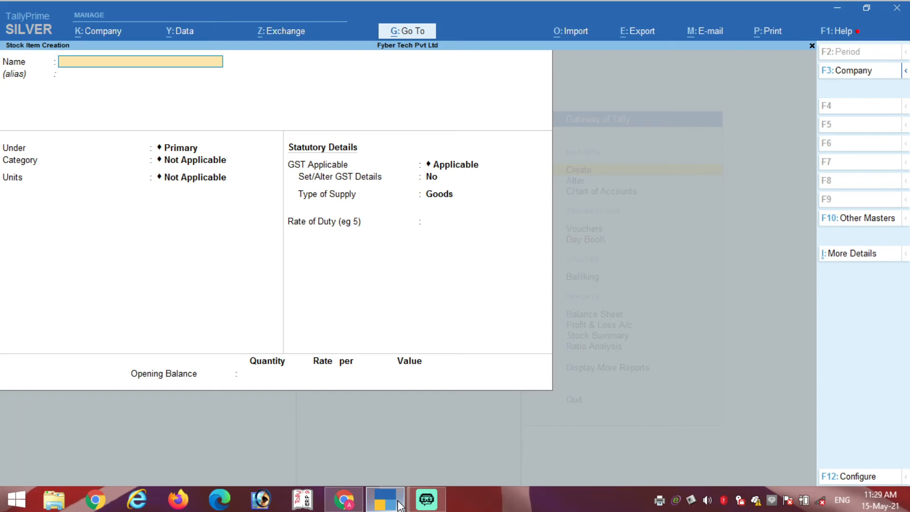
pyautogui.write('Chair')
pyautogui.press('Return')
pyautogui.press('Return')
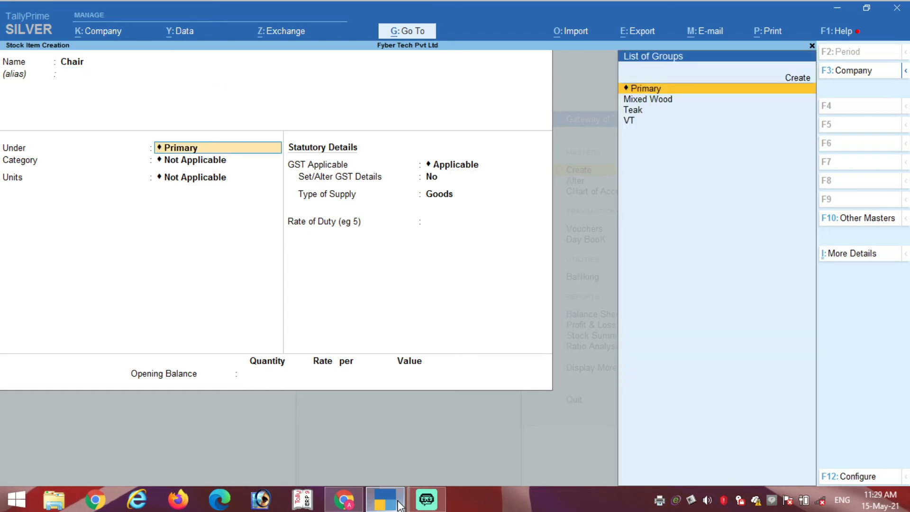
# Place the Chair item under the stock group Teak.
pyautogui.press('Down')
pyautogui.press('Down')
pyautogui.press('Down')
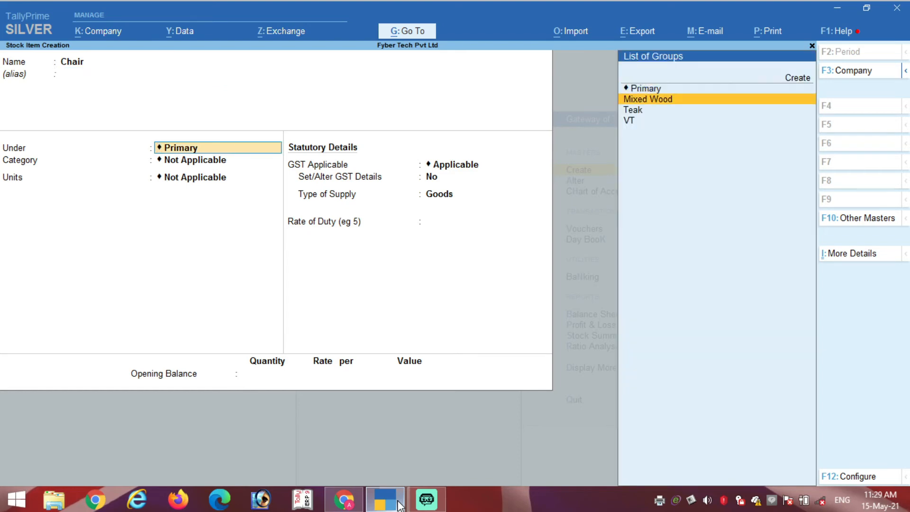
pyautogui.press('Up')
pyautogui.press('Up')
pyautogui.press('Down')
pyautogui.press('Down')
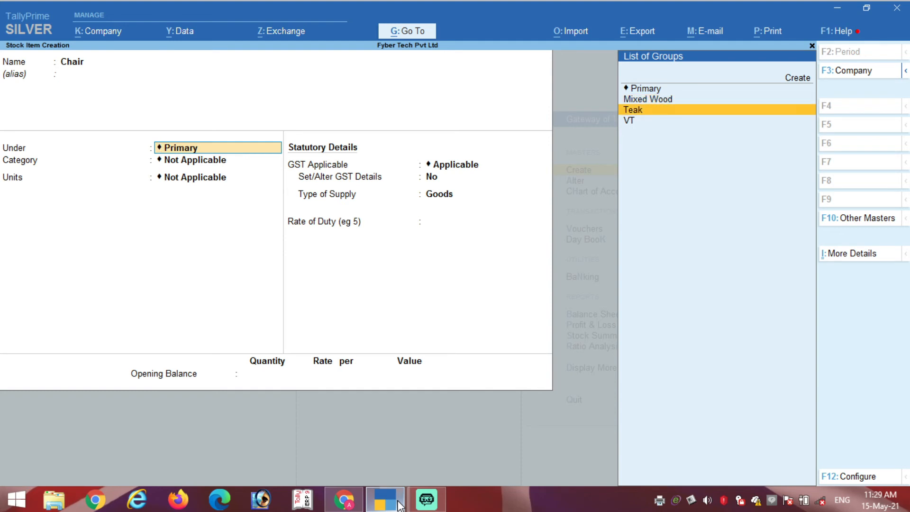
pyautogui.press('Up')
pyautogui.press('Up')
pyautogui.press('Up')
pyautogui.press('Down')
pyautogui.press('Down')
pyautogui.press('Down')
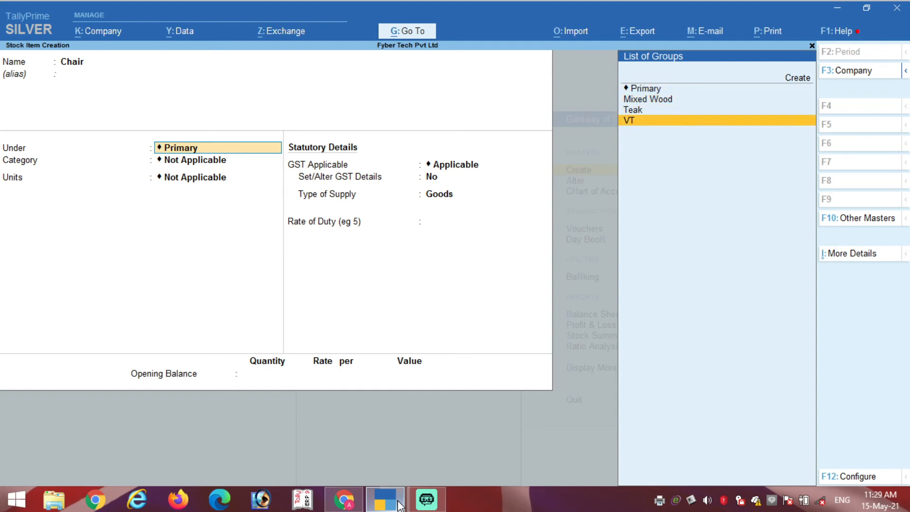
pyautogui.press('Up')
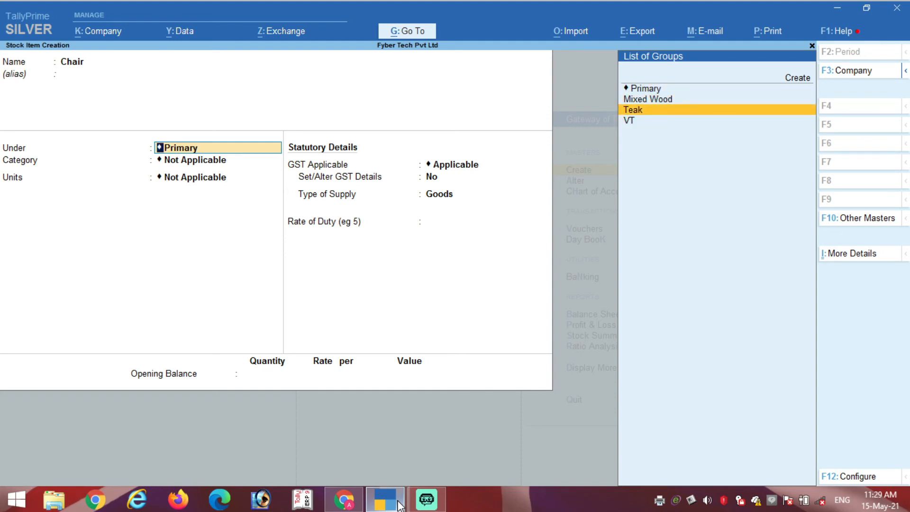
pyautogui.press('Down')
pyautogui.press('Up')
pyautogui.press('Return')
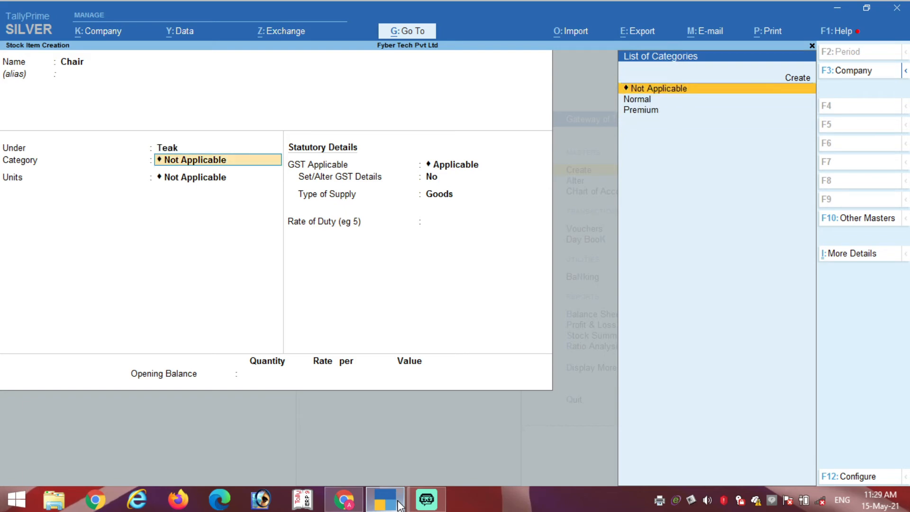
# Assign the Chair item the stock category Normal and the unit nos.
pyautogui.press('Down')
pyautogui.press('Down')
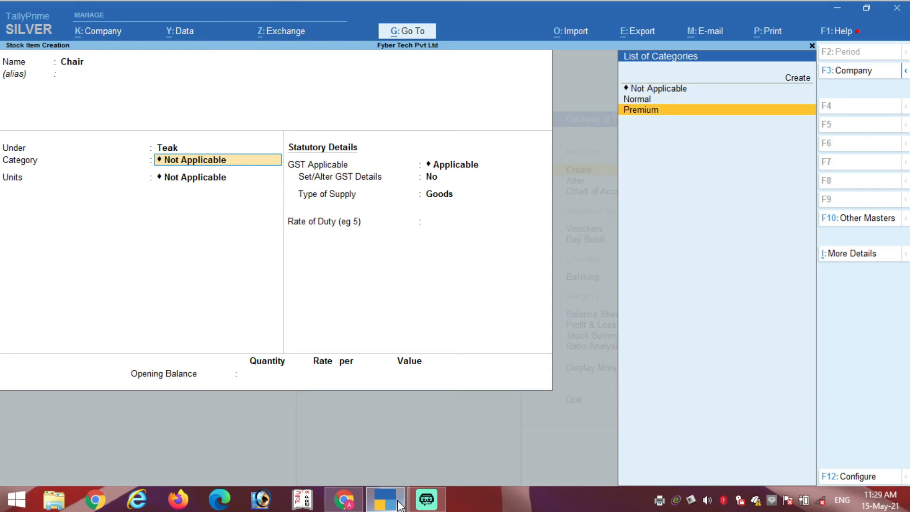
pyautogui.press('Up')
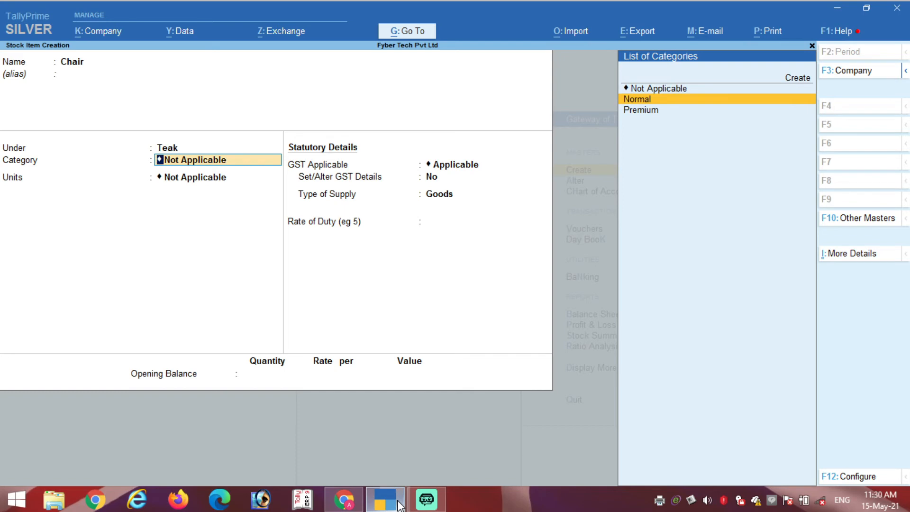
pyautogui.press('Return')
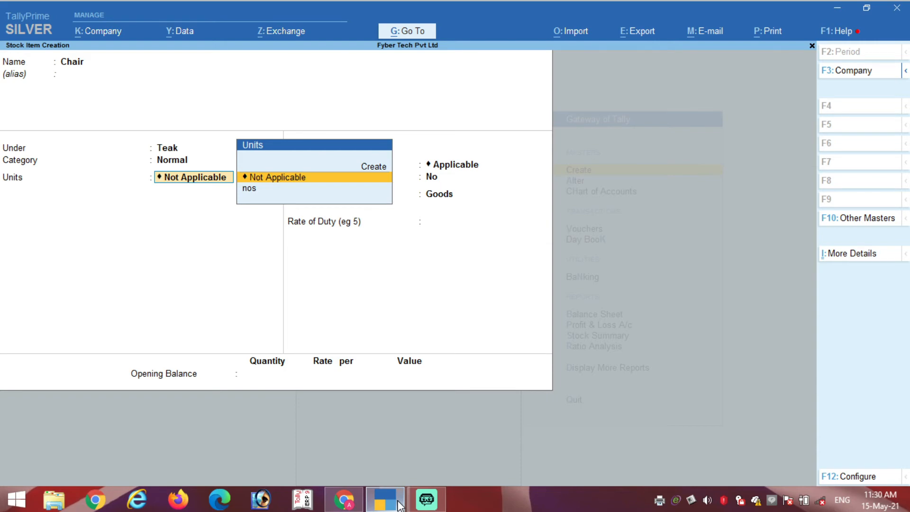
pyautogui.press('Down')
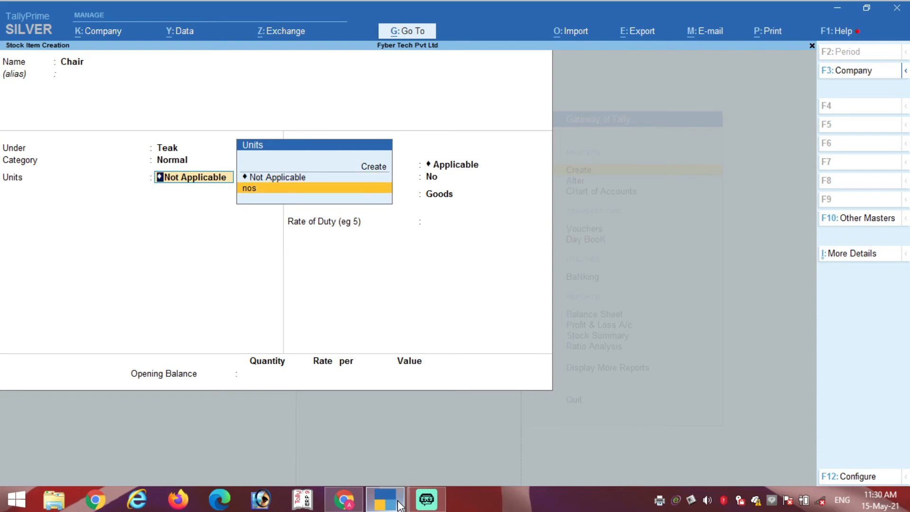
pyautogui.press('Return')
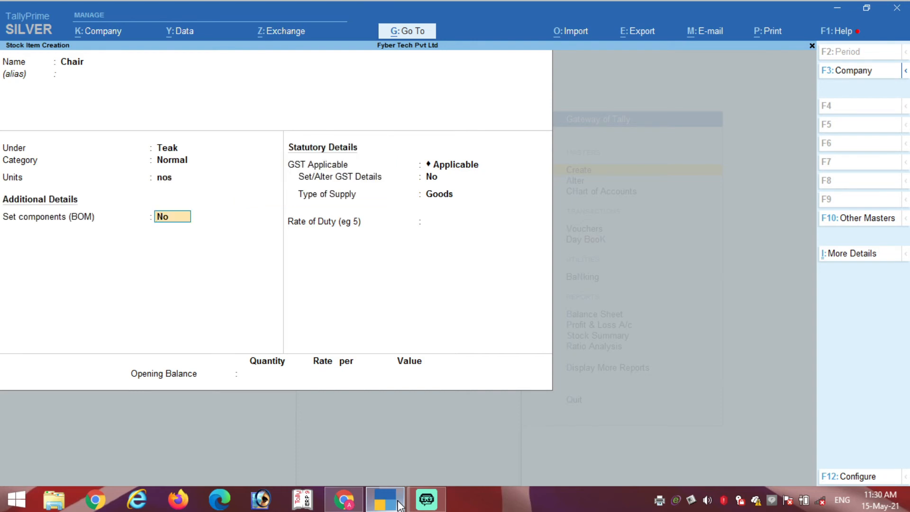
# Change the Chair item's stock group to Mixed Wood, keeping category Normal and unit nos.
pyautogui.press('BackSpace')
pyautogui.press('BackSpace')
pyautogui.press('BackSpace')
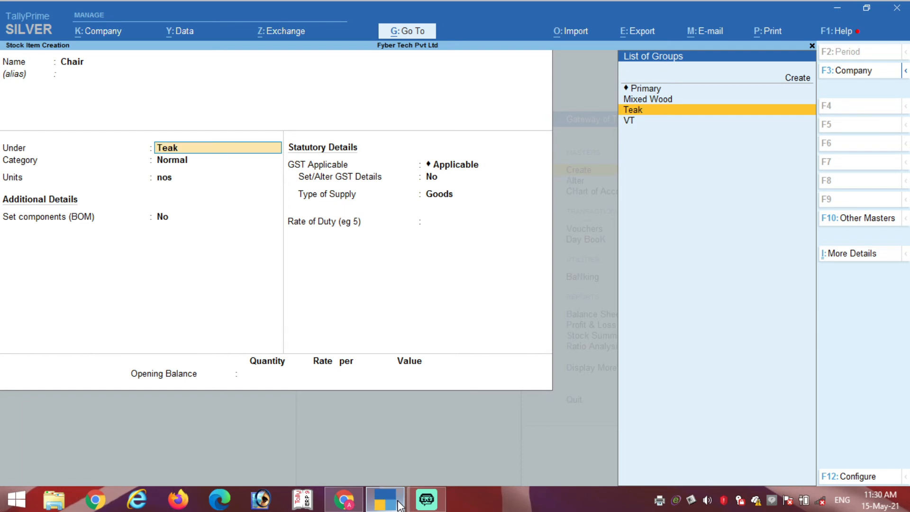
pyautogui.press('Up')
pyautogui.press('Up')
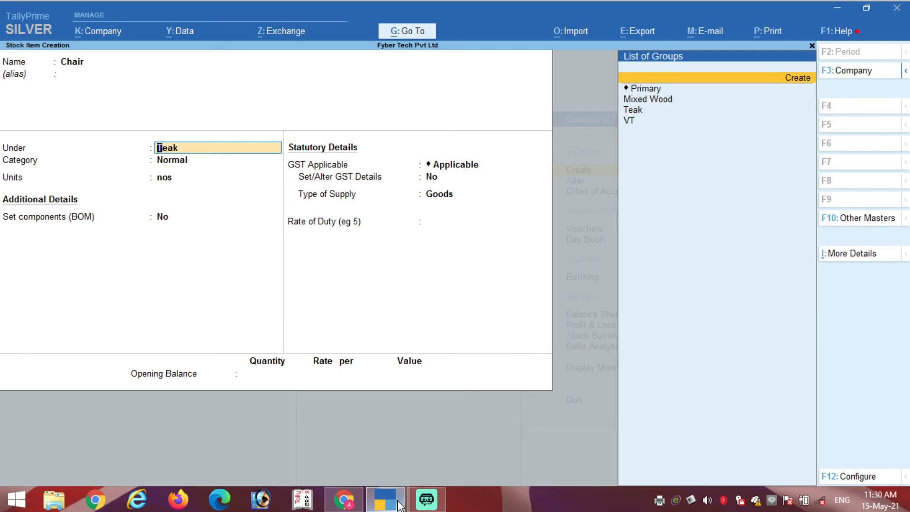
pyautogui.press('Down')
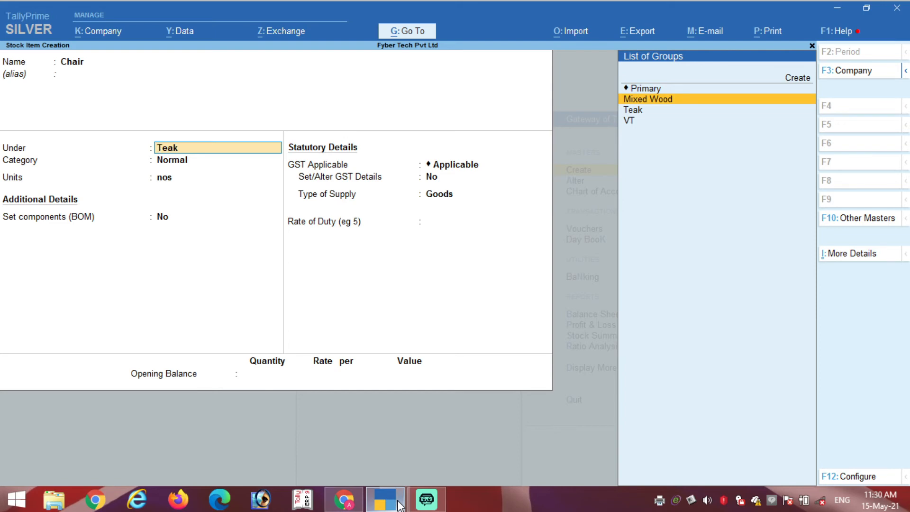
pyautogui.hotkey('alt', 'c')
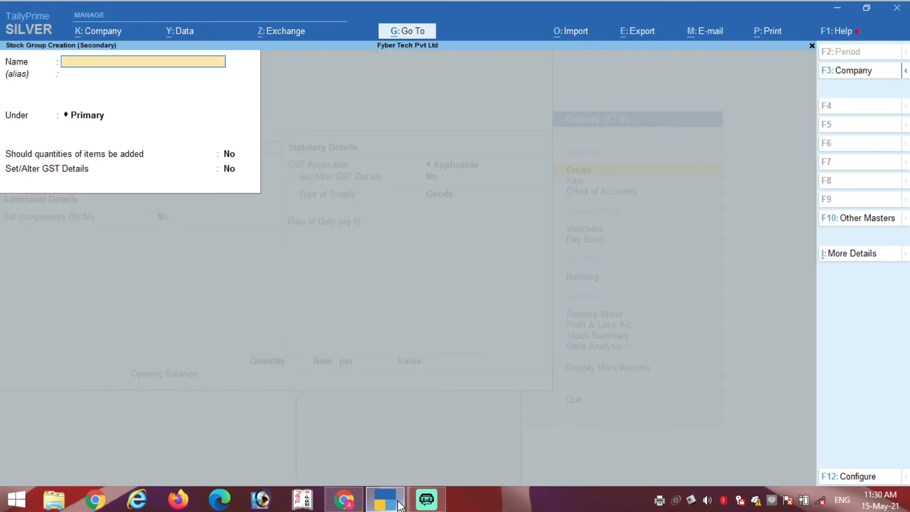
pyautogui.press('Escape')
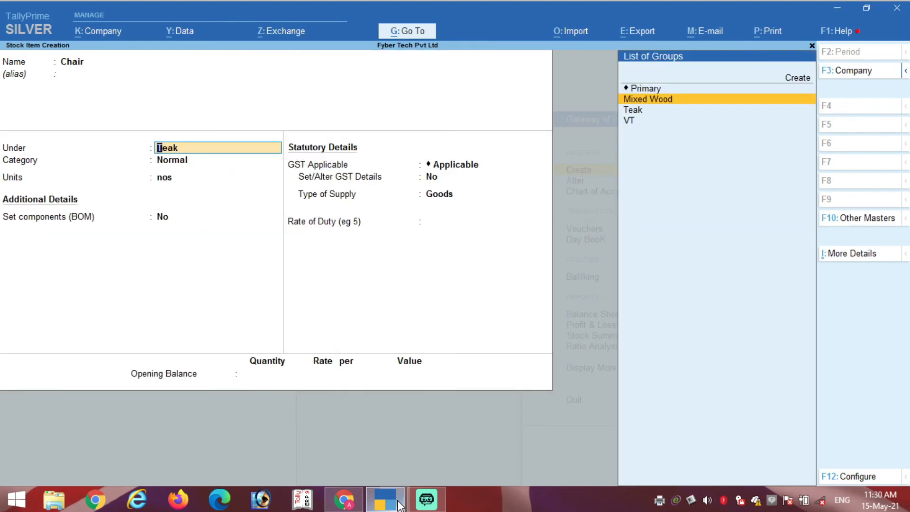
pyautogui.press('Return')
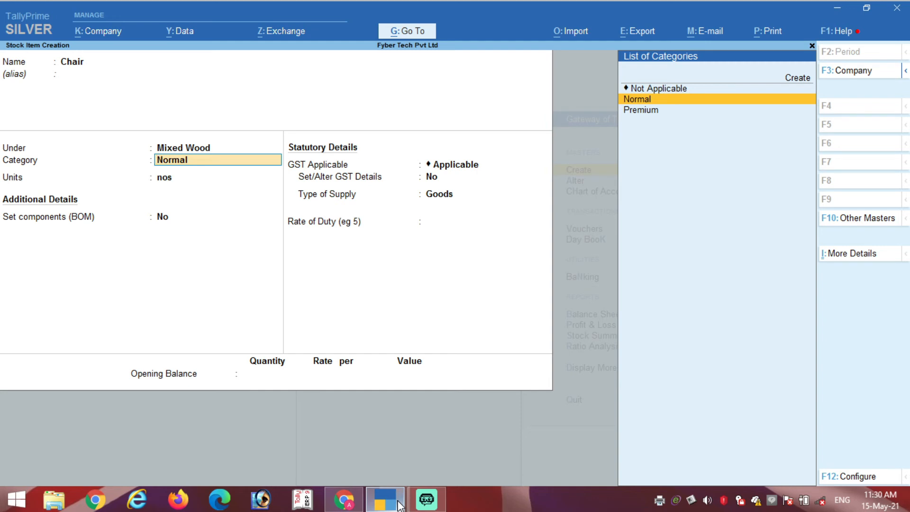
pyautogui.press('Return')
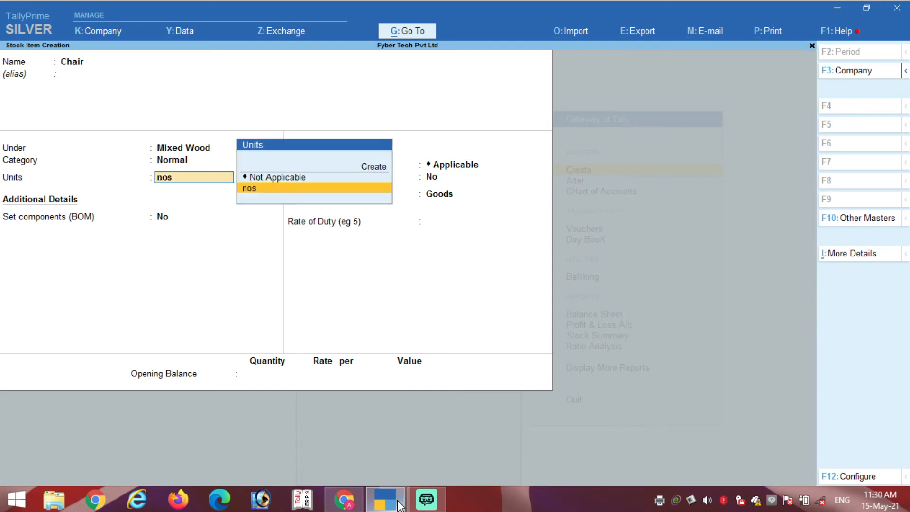
pyautogui.press('Return')
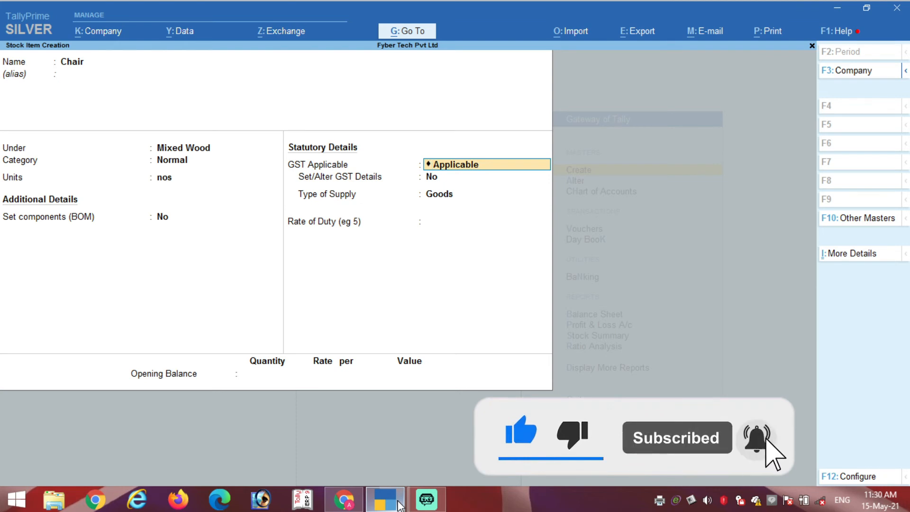
# Keep GST applicable for Chair, enable setting its GST details, and enter the description Furniture with HSN/SAC 9403.
pyautogui.press('Return')
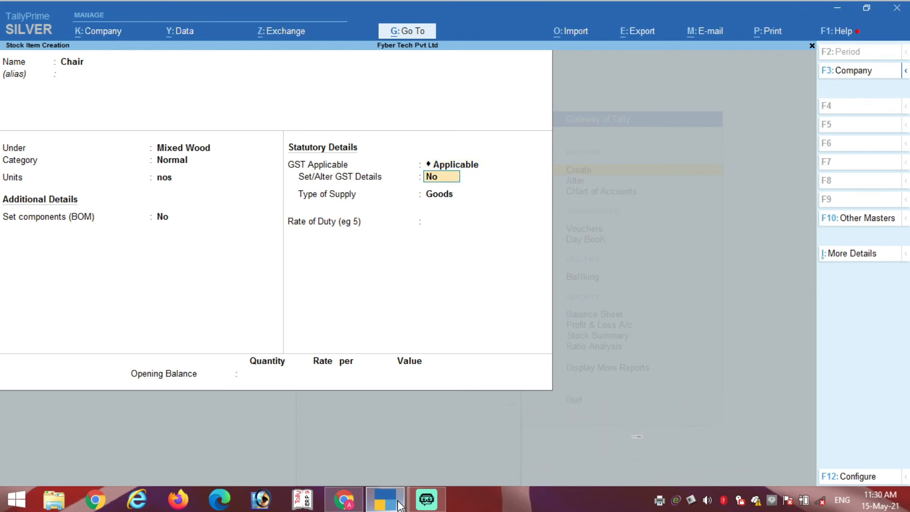
pyautogui.write('y')
pyautogui.press('Return')
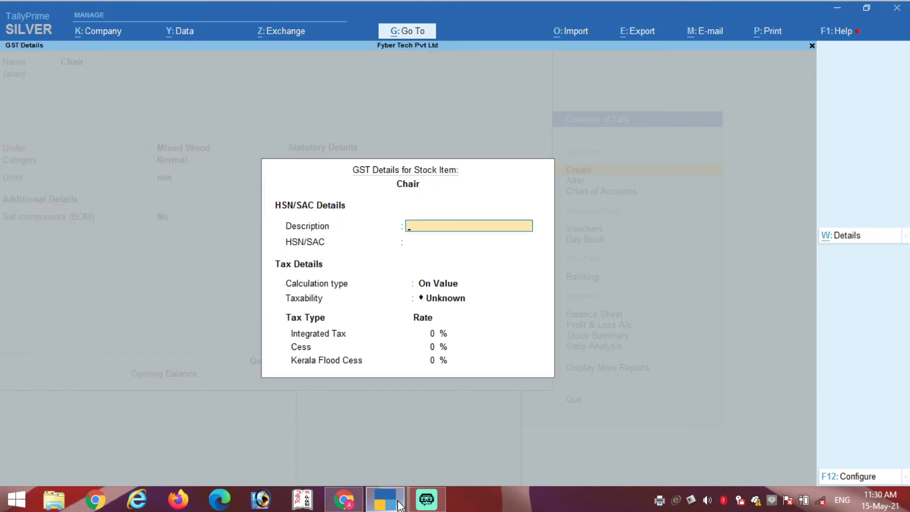
pyautogui.write('Furniture')
pyautogui.press('Return')
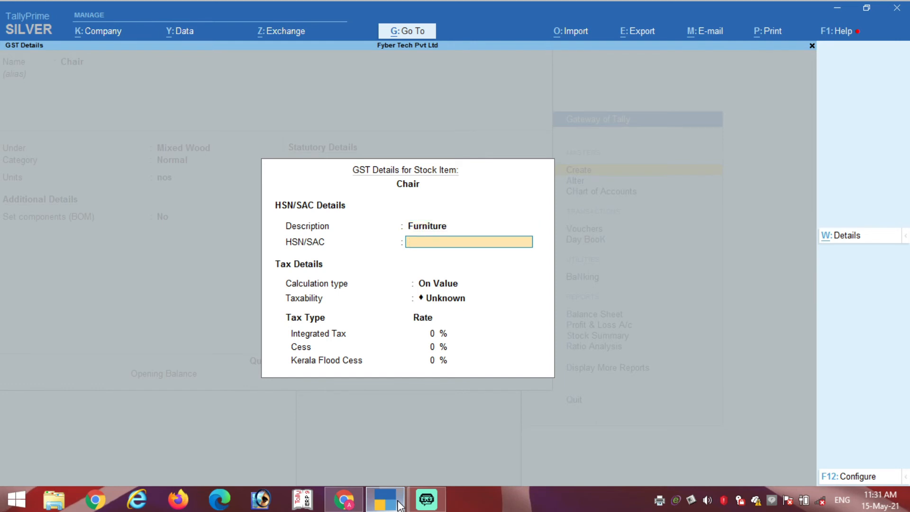
pyautogui.write('9403')
pyautogui.press('Return')
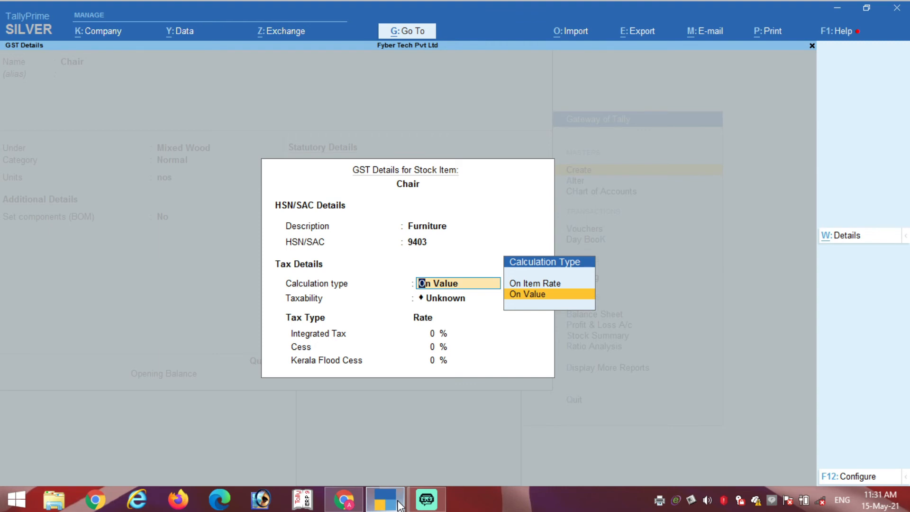
# Keep the GST calculation type On Value and set the taxability to Taxable.
pyautogui.press('Up')
pyautogui.press('Down')
pyautogui.press('Return')
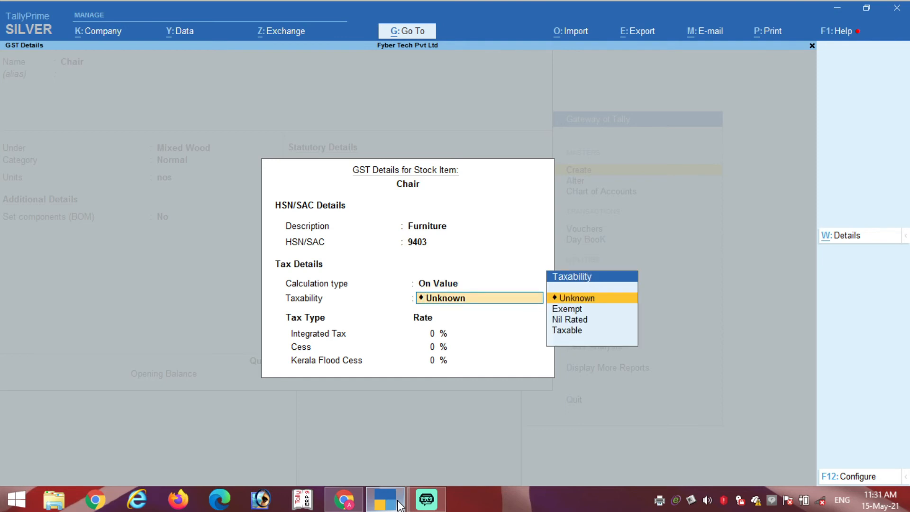
pyautogui.press('Down')
pyautogui.press('Down')
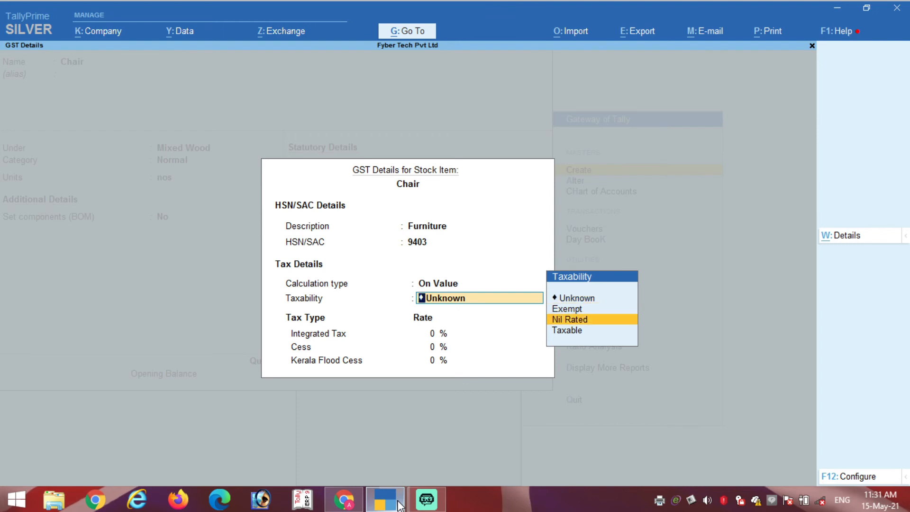
pyautogui.press('Up')
pyautogui.press('Down')
pyautogui.press('Down')
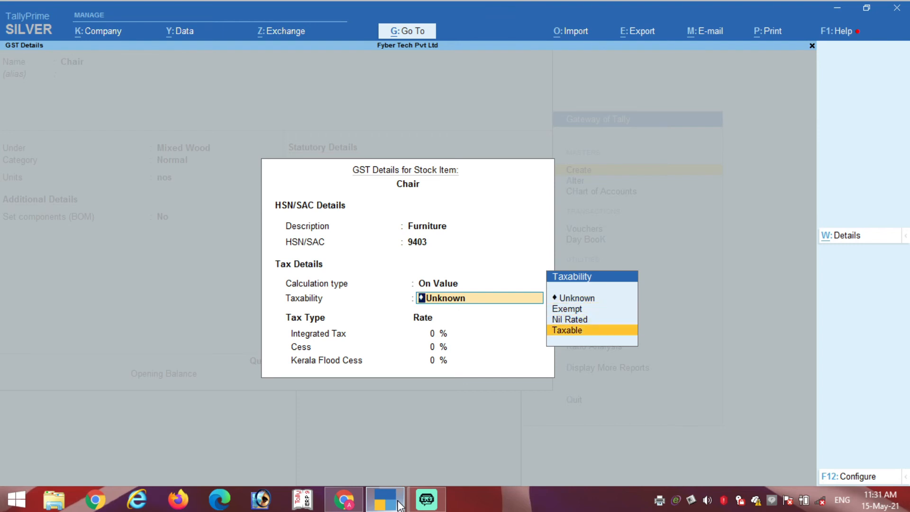
pyautogui.press('Return')
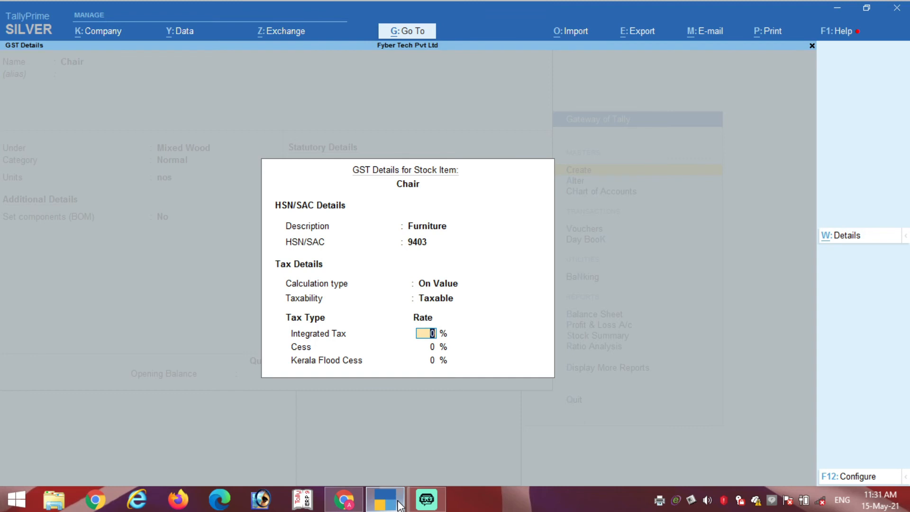
# Set Integrated Tax to 18%, Cess to 0% and Kerala Flood Cess to 1%, and accept the GST details.
pyautogui.write('18')
pyautogui.press('Return')
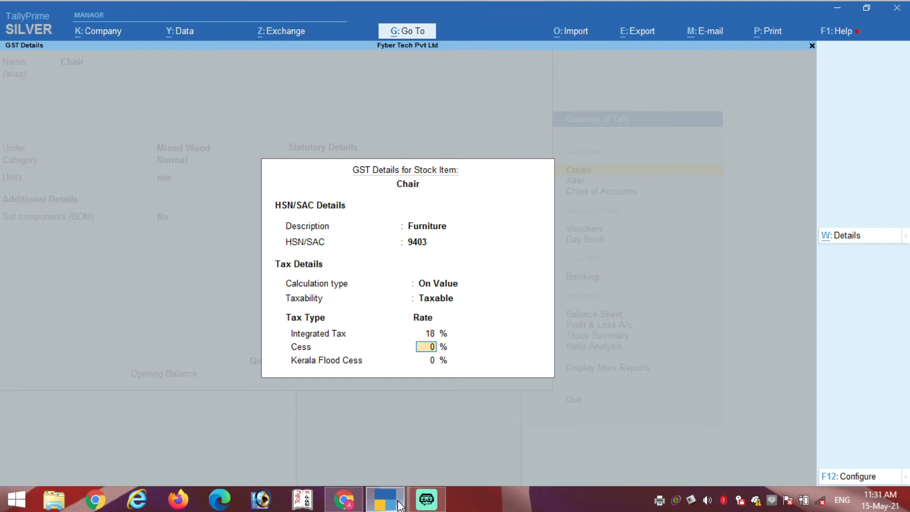
pyautogui.press('Return')
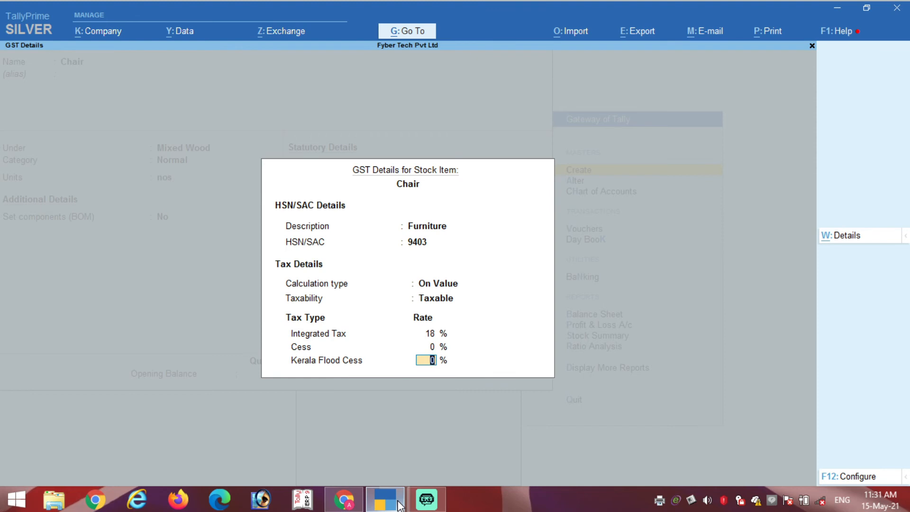
pyautogui.write('1')
pyautogui.press('Return')
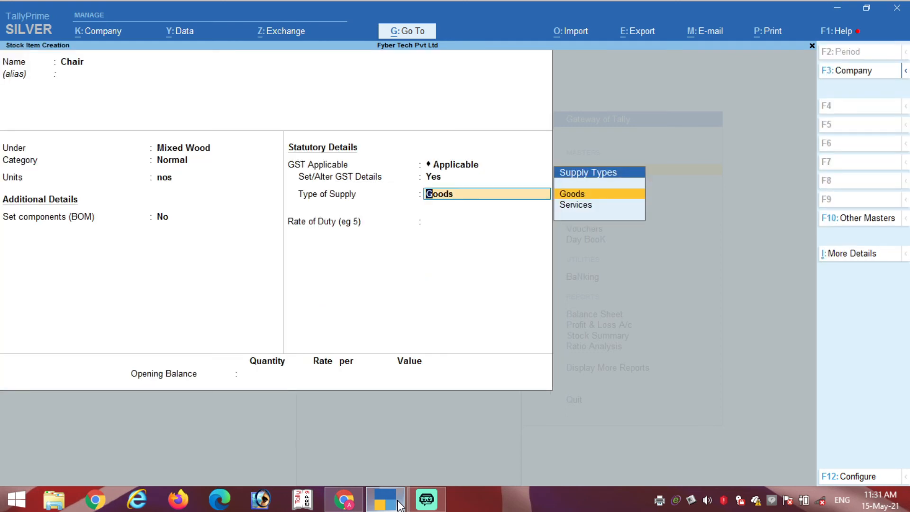
# Keep the supply type Goods with duty rate 0 and no opening balance, and save the Chair item.
pyautogui.press('Return')
pyautogui.press('Return')
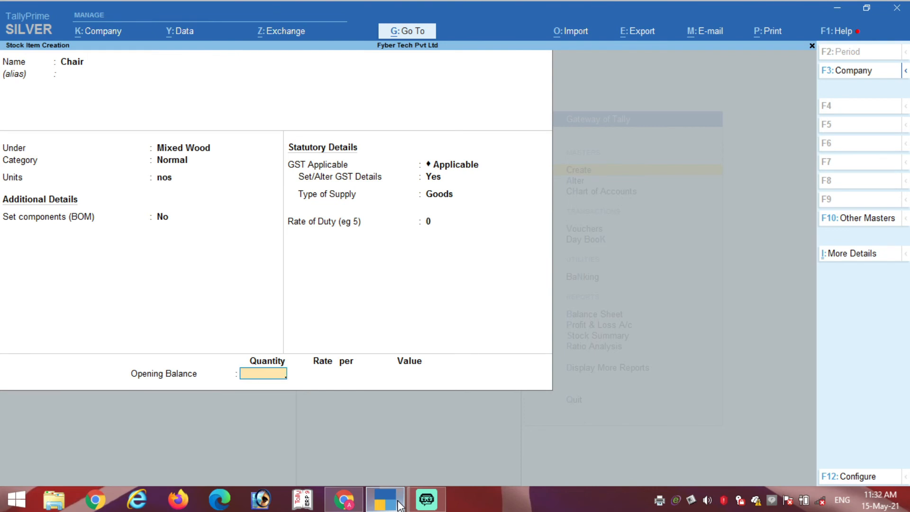
pyautogui.press('Return')
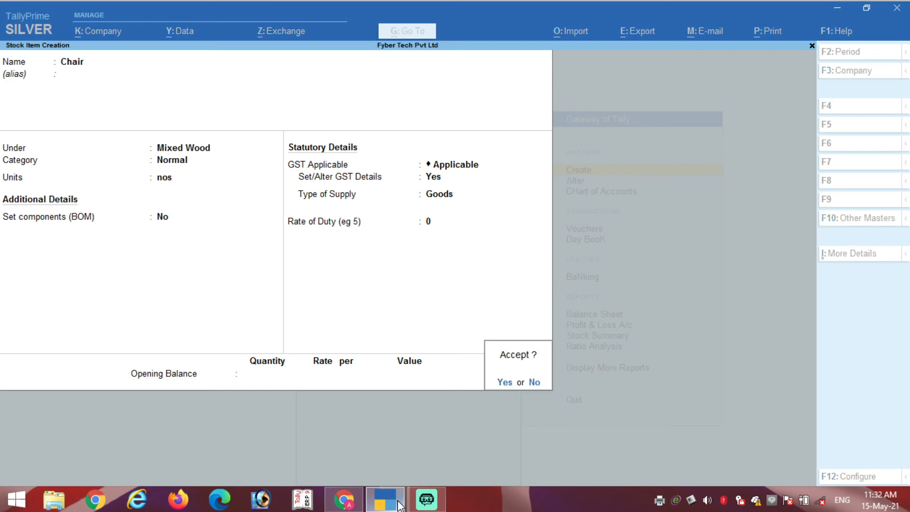
pyautogui.press('y')
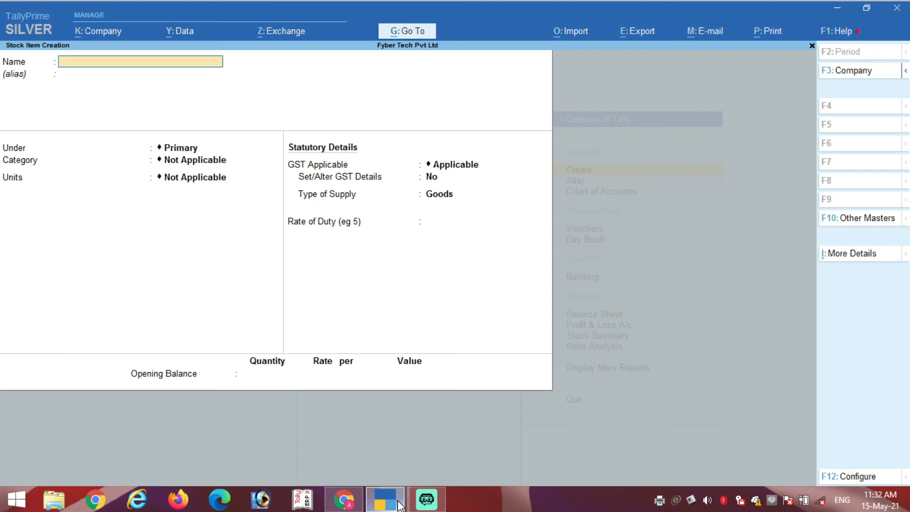
# Name the new stock item Cot and leave its alias blank.
pyautogui.write('COt')
pyautogui.press('BackSpace')
pyautogui.press('BackSpace')
pyautogui.write('ot')
pyautogui.press('Return')
pyautogui.press('Return')
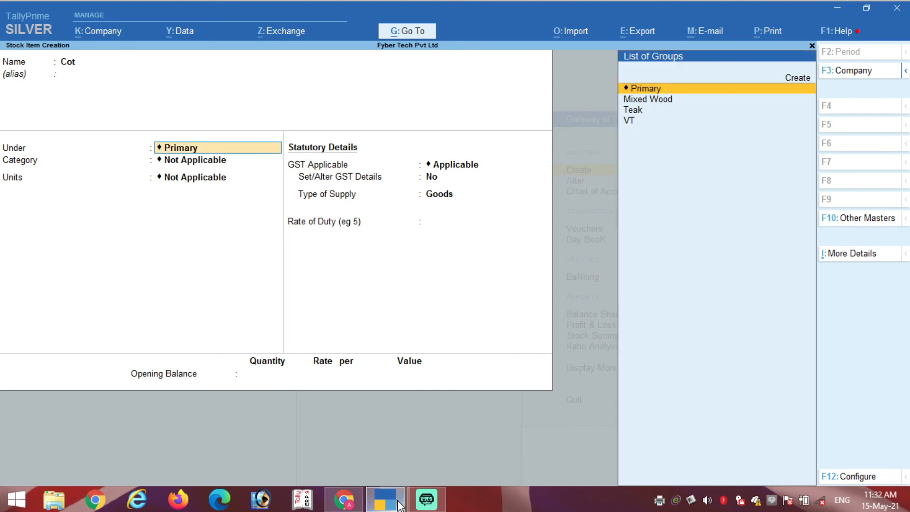
# Place the Cot item under the Mixed Wood stock group.
pyautogui.press('Down')
pyautogui.press('Down')
pyautogui.press('Down')
pyautogui.press('Up')
pyautogui.press('Up')
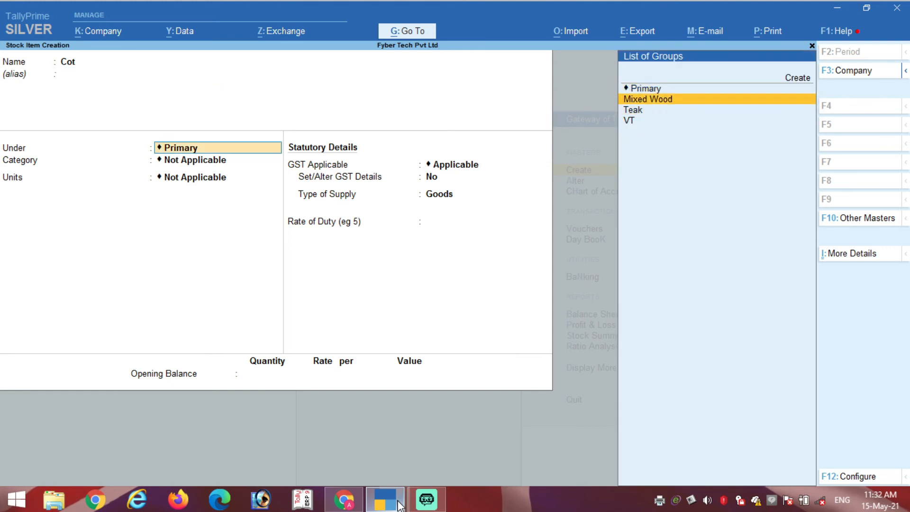
pyautogui.press('Down')
pyautogui.press('Up')
pyautogui.press('Return')
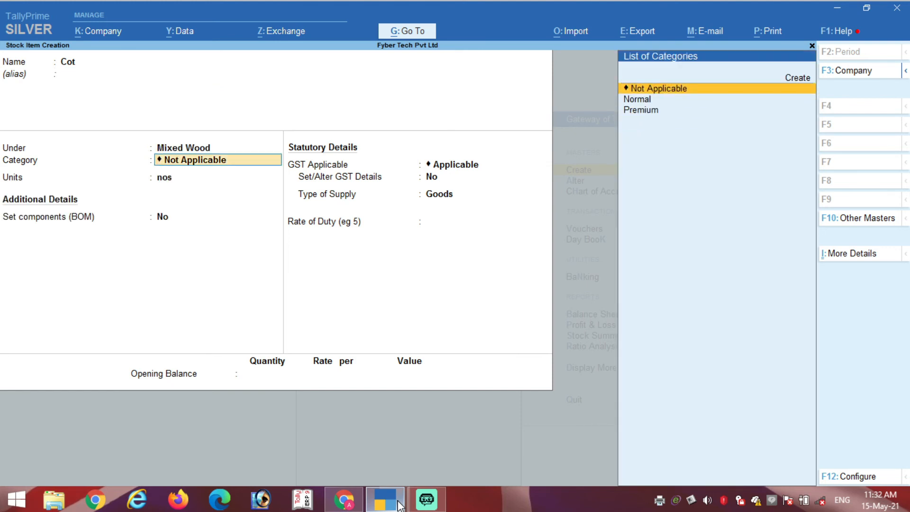
# Assign the Premium category and the unit nos to Cot, with no bill-of-materials components.
pyautogui.press('Down')
pyautogui.press('Down')
pyautogui.press('Return')
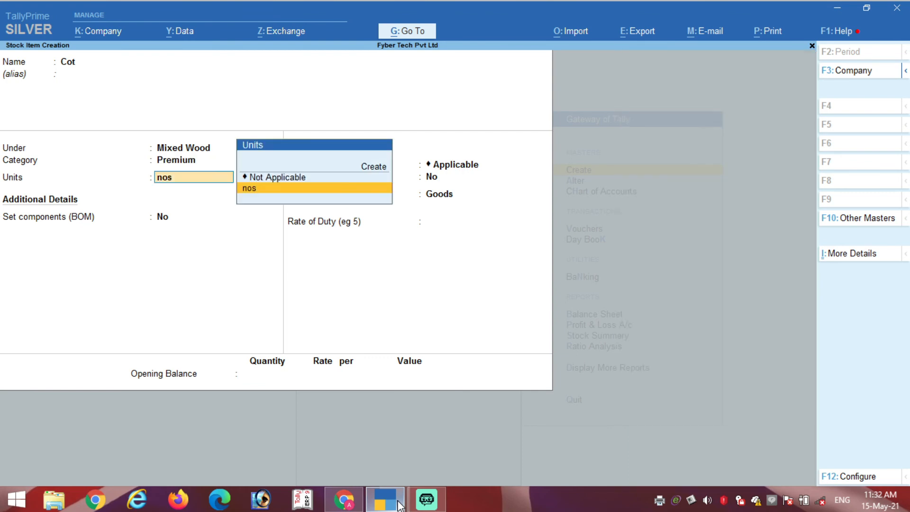
pyautogui.press('Return')
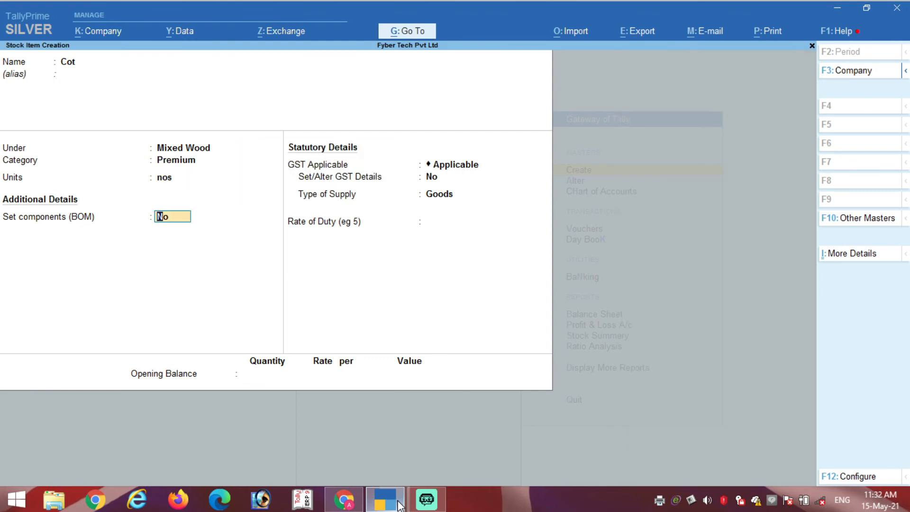
pyautogui.press('Return')
# Keep GST applicable for Cot, enable setting its GST details and open them.
pyautogui.press('Return')
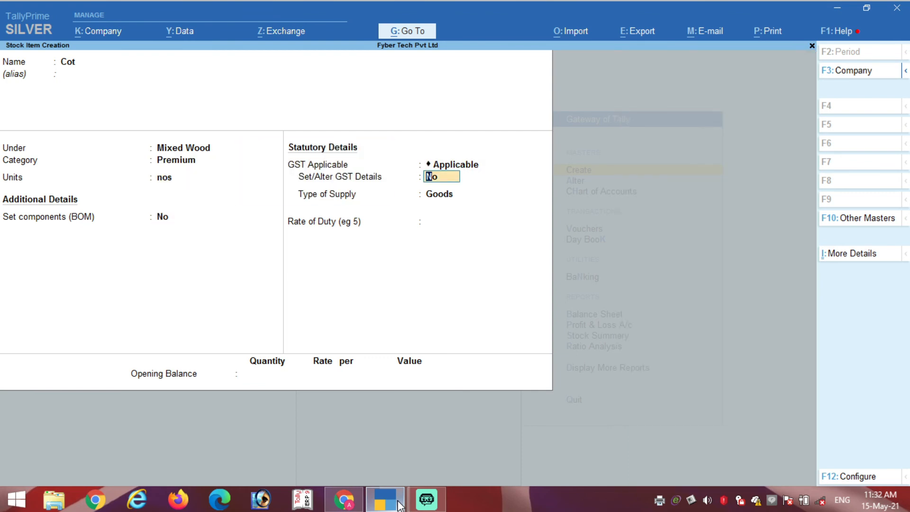
pyautogui.press('y')
pyautogui.press('Return')
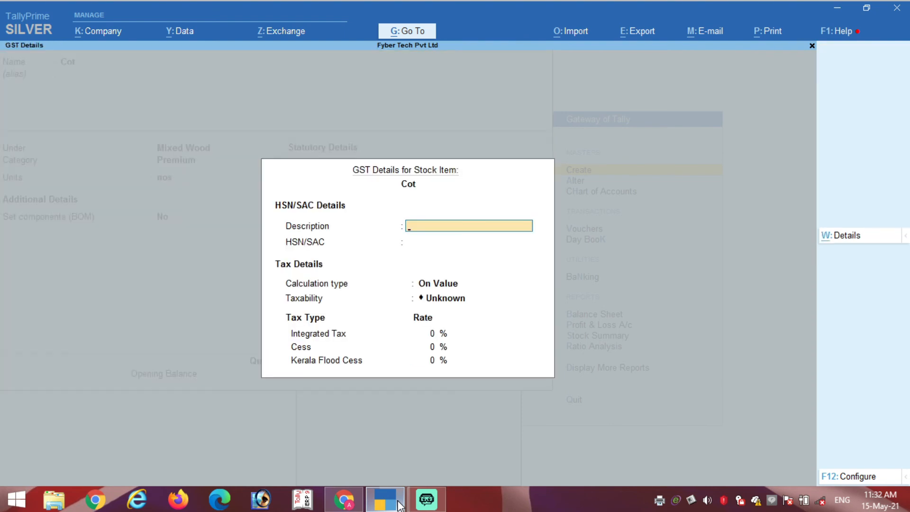
pyautogui.press('Escape')
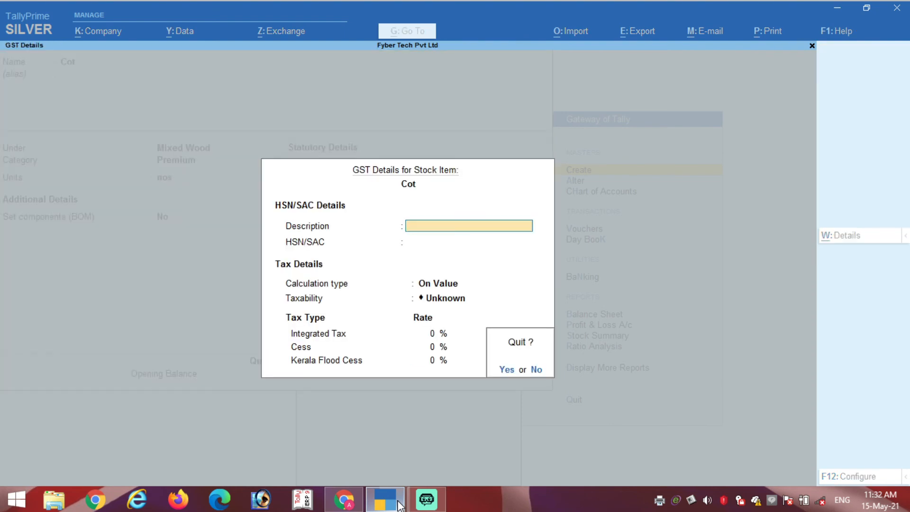
pyautogui.press('y')
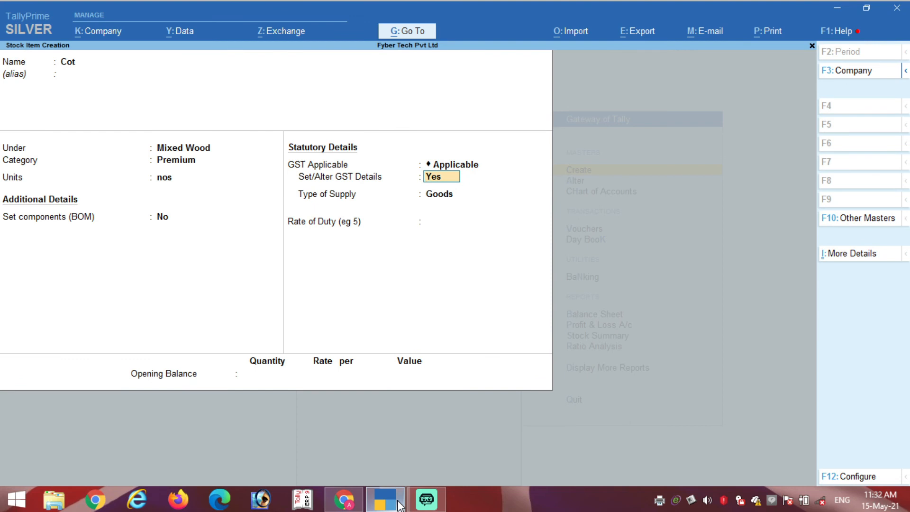
pyautogui.press('Return')
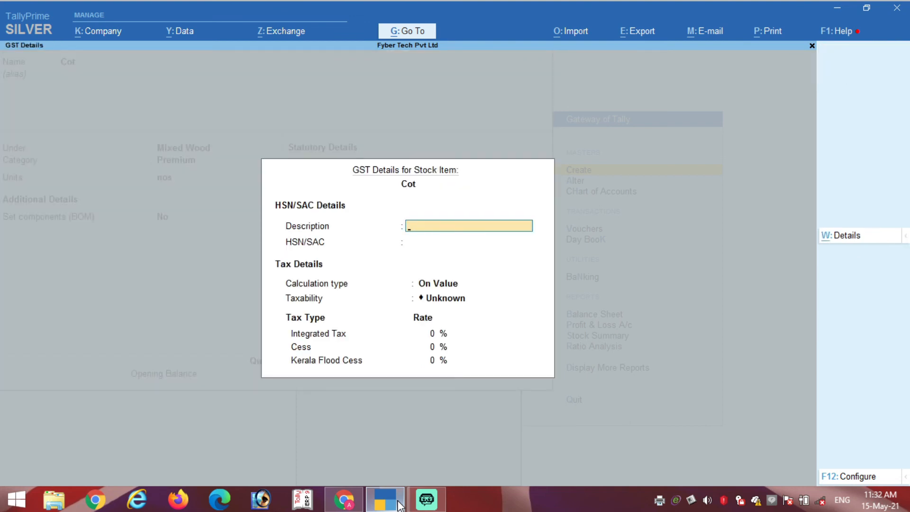
# Enter the GST description Furniture and HSN/SAC 9403 for Cot.
pyautogui.press('Return')
pyautogui.press('BackSpace')
pyautogui.write('Furnit')
pyautogui.write('ure')
pyautogui.press('Return')
pyautogui.write('9403')
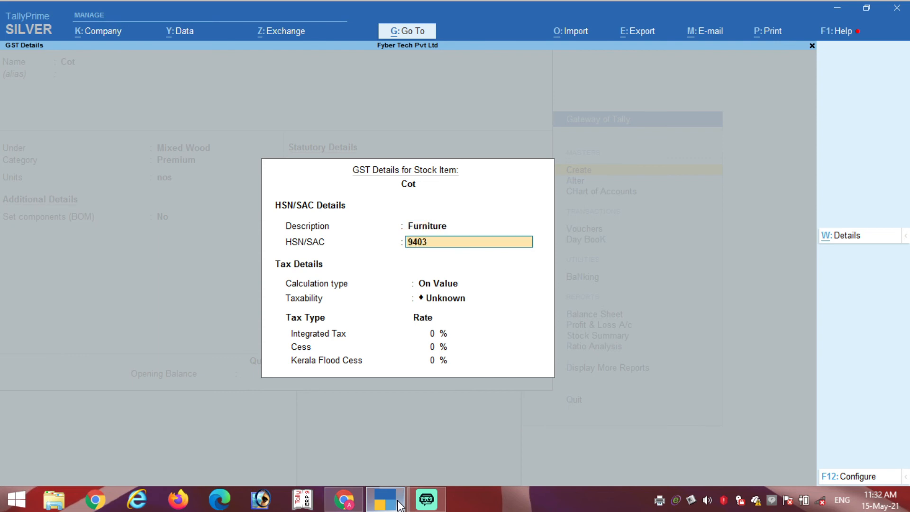
pyautogui.press('Return')
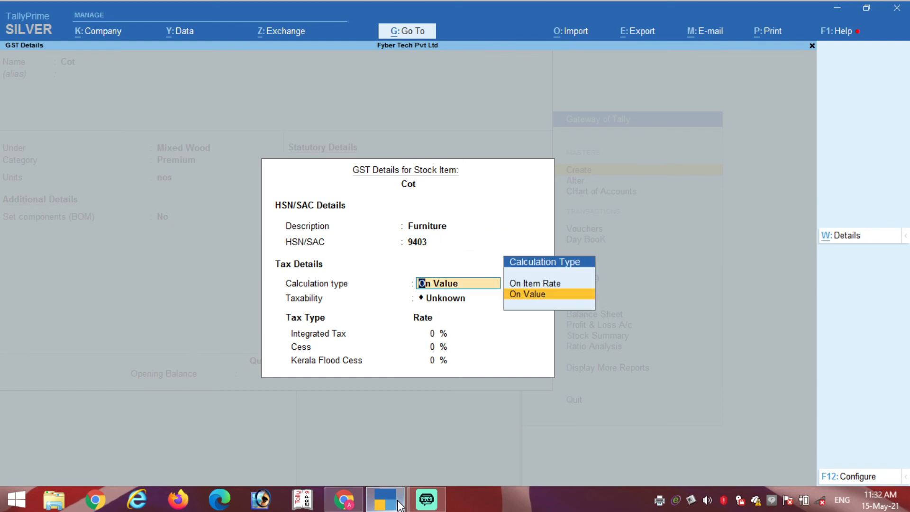
# Keep Cot's GST calculation type On Value and set the taxability to Taxable.
pyautogui.press('Return')
pyautogui.write('T')
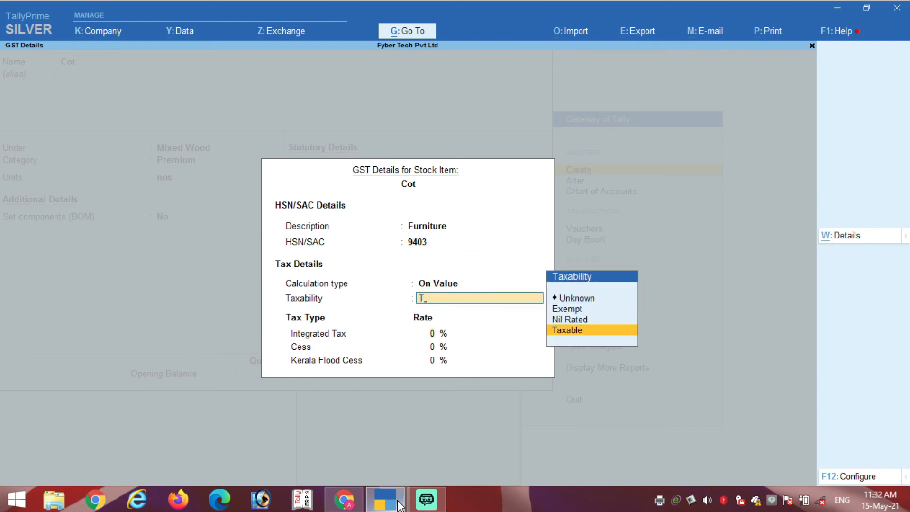
pyautogui.press('Return')
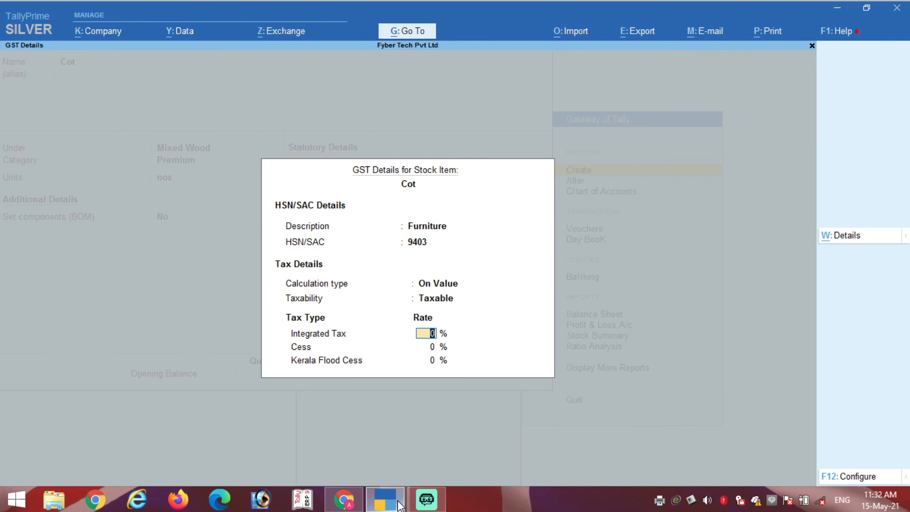
# Add a tax rate history entry for Cot applicable from 01/04/2021, with description Furniture and HSN/SAC 9403.
pyautogui.press('alt')
pyautogui.hotkey('alt', 'w')
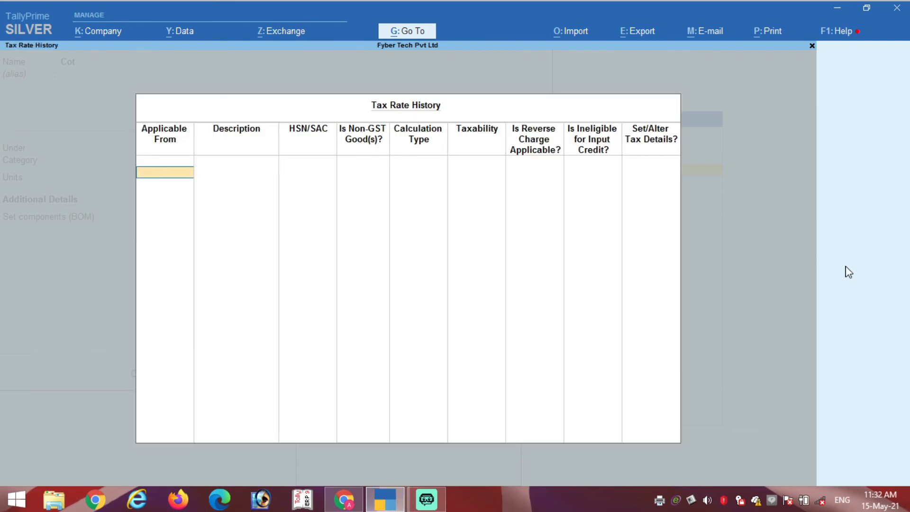
pyautogui.write('01/04/2021')
pyautogui.press('Return')
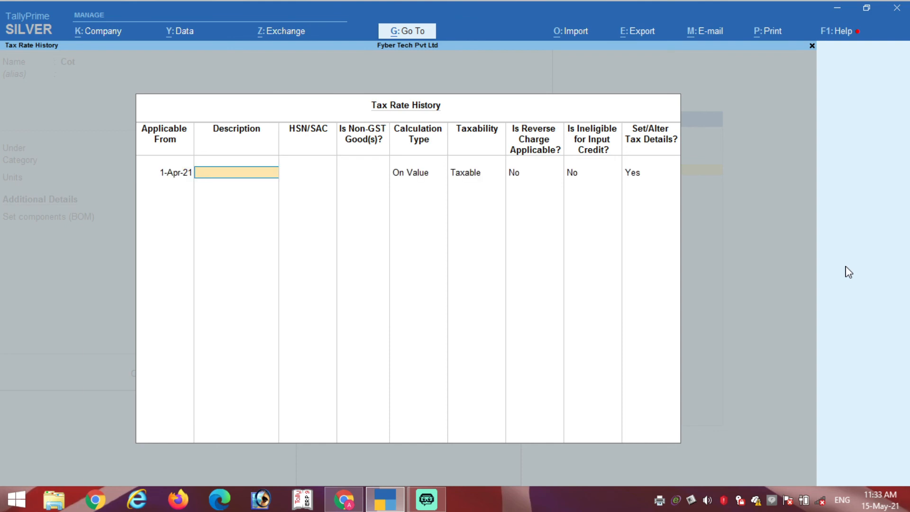
pyautogui.write('Furniture')
pyautogui.press('Return')
pyautogui.write('9403')
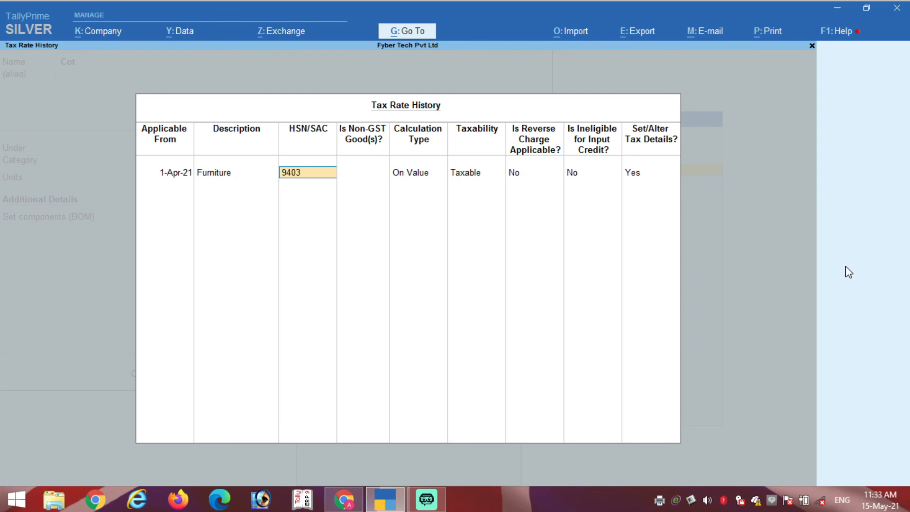
pyautogui.press('Return')
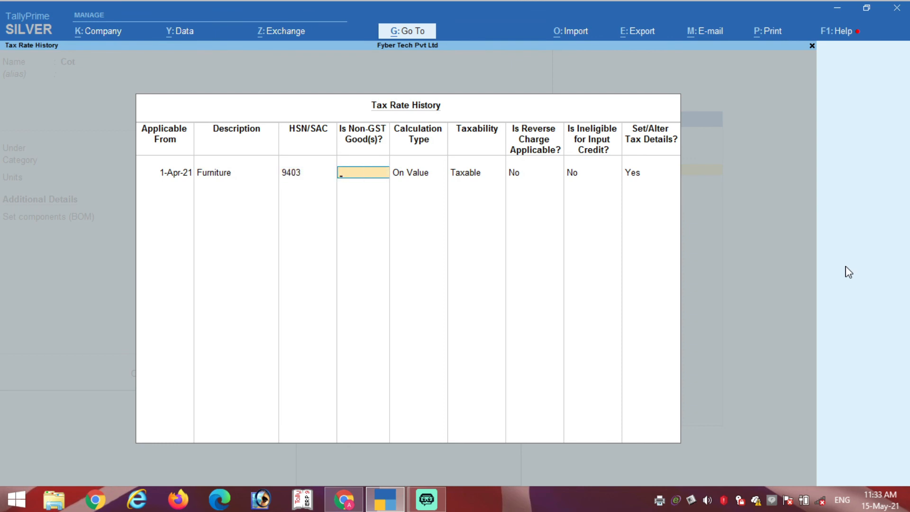
# Mark the entry as not non-GST goods, keeping On Value, Taxable, and No for reverse charge and input credit ineligibility.
pyautogui.press('Return')
pyautogui.press('BackSpace')
pyautogui.press('Return')
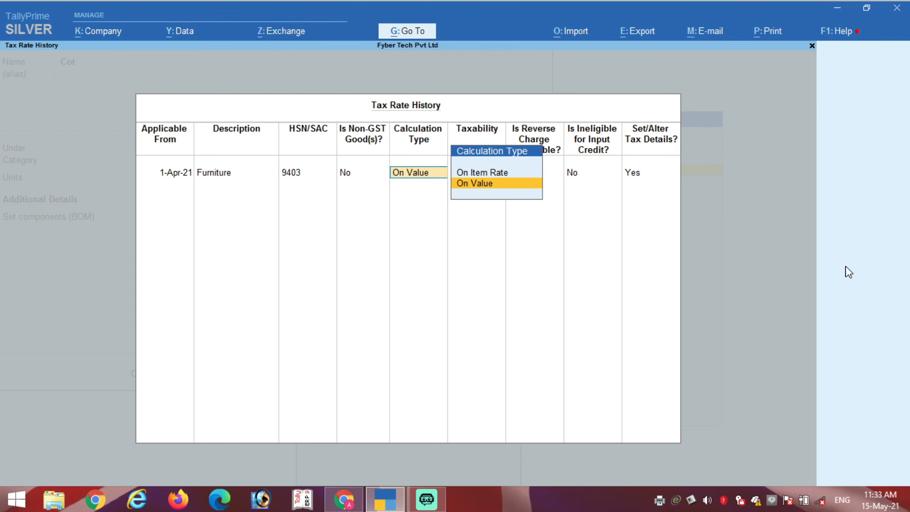
pyautogui.press('Return')
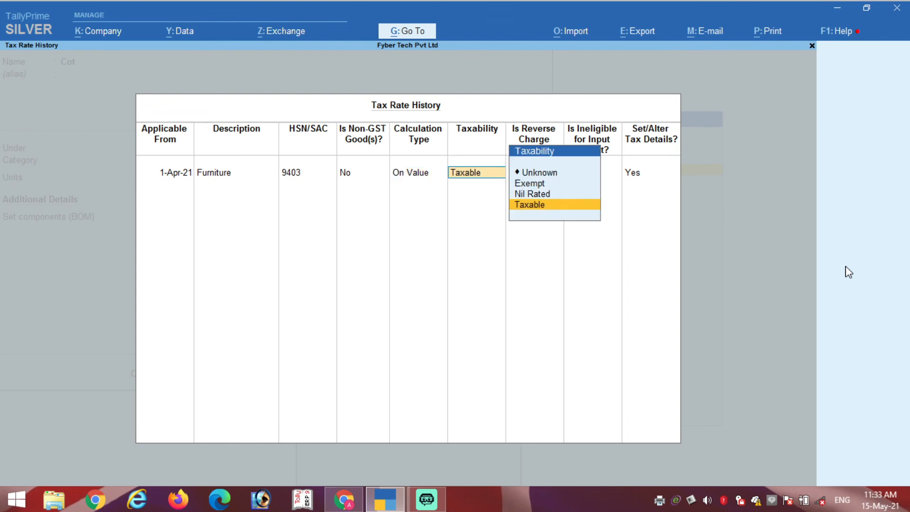
pyautogui.press('Return')
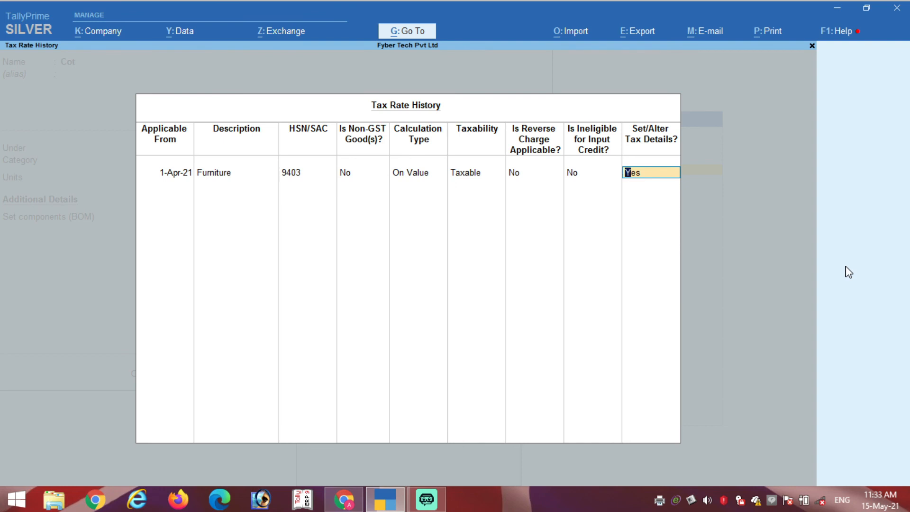
# Set the entry's Integrated Tax to 18% with Central and State Tax at 9% and both cesses at 0%, and accept the history.
pyautogui.press('Return')
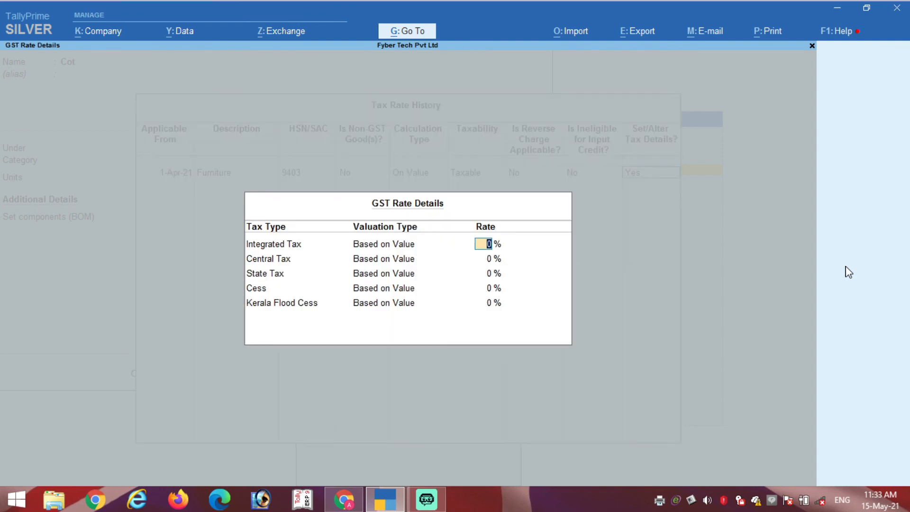
pyautogui.write('18')
pyautogui.press('Return')
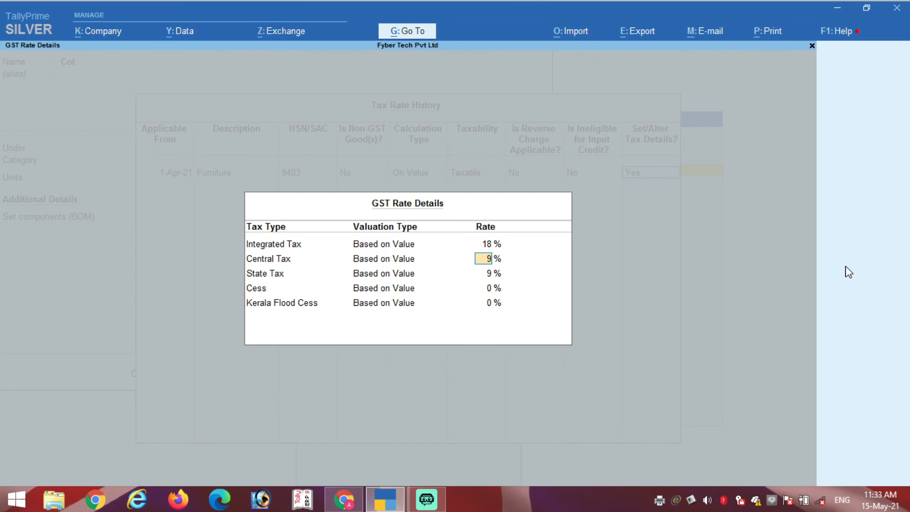
pyautogui.press('Return')
pyautogui.press('Return')
pyautogui.press('Return')
pyautogui.press('Return')
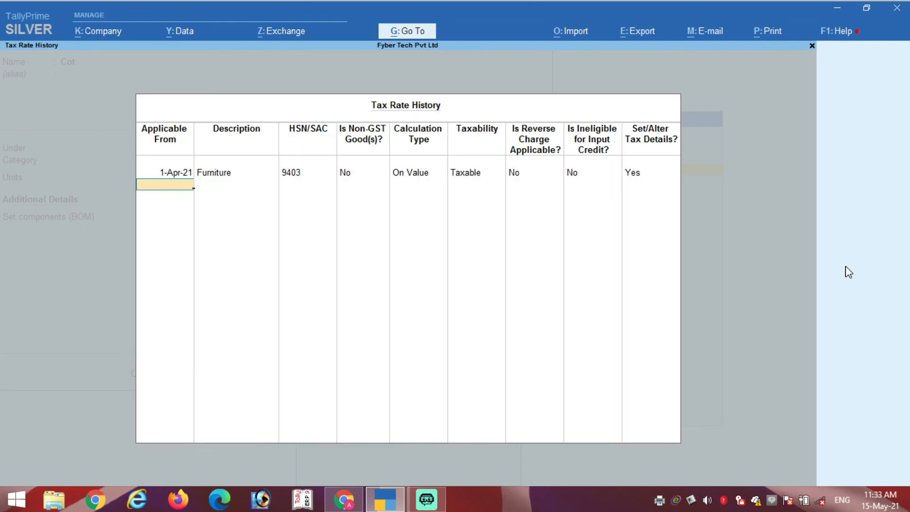
pyautogui.press('Return')
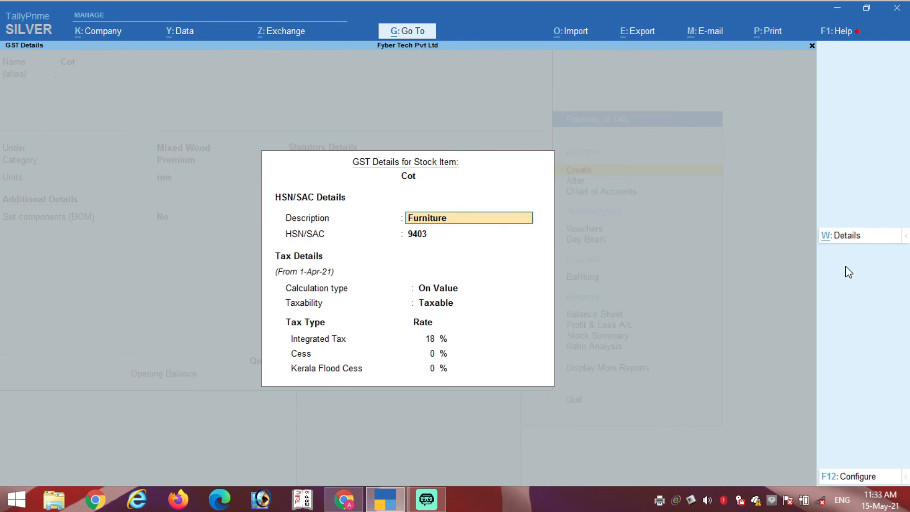
# Accept Cot's GST details as they are and keep the supply type Goods with duty rate 0.
pyautogui.press('ctrl')
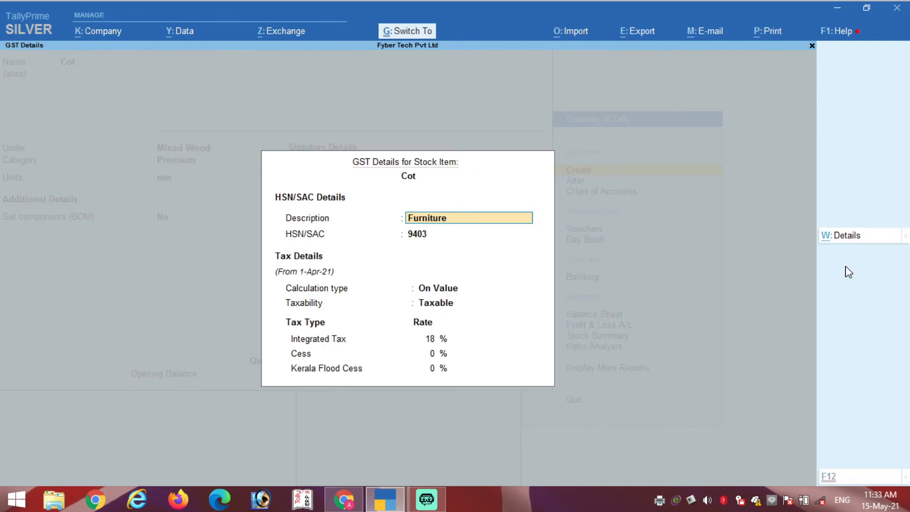
pyautogui.press('Return')
pyautogui.press('Return')
pyautogui.press('Return')
pyautogui.press('Return')
pyautogui.press('Return')
pyautogui.press('Return')
pyautogui.press('Return')
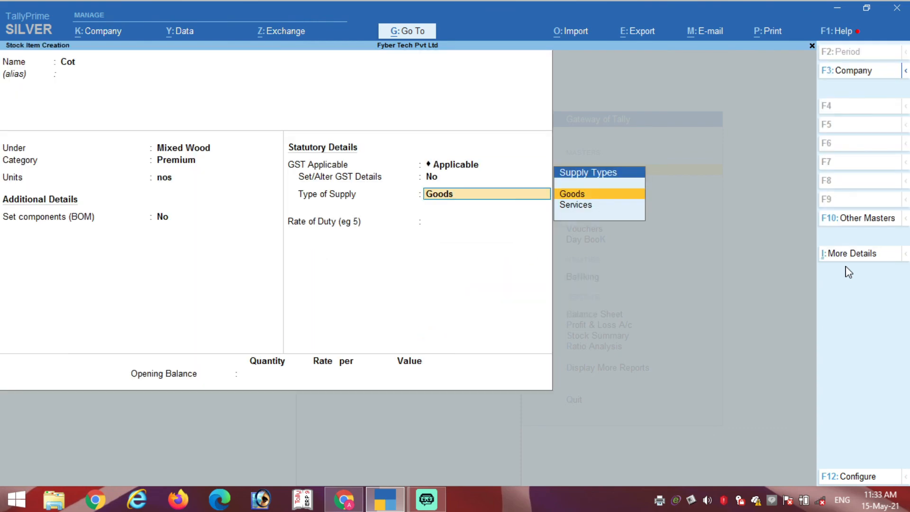
pyautogui.press('Return')
pyautogui.press('Return')
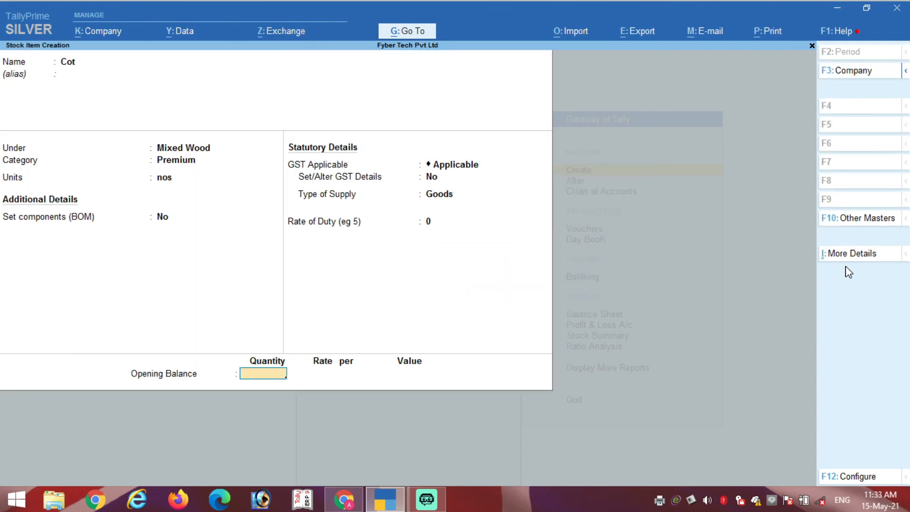
# Go back to the statutory details of Cot and reopen its GST details for editing.
pyautogui.press('BackSpace')
pyautogui.press('BackSpace')
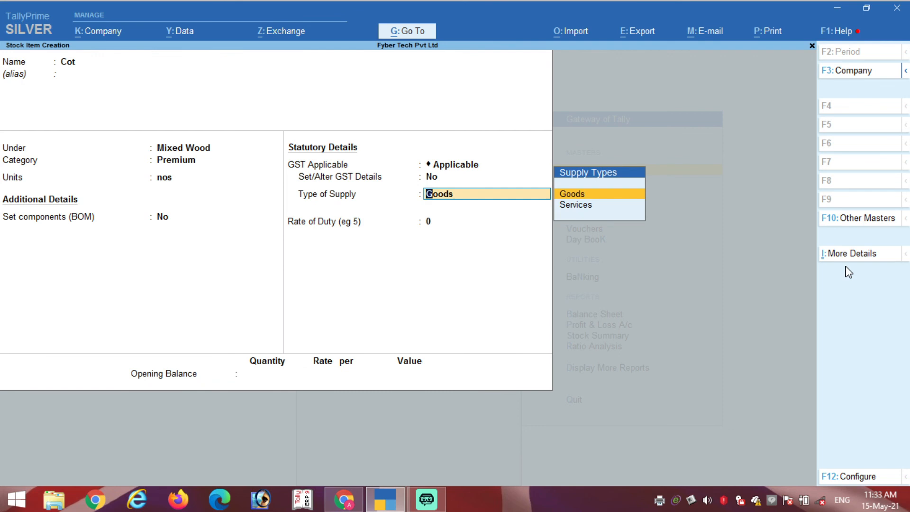
pyautogui.press('BackSpace')
pyautogui.press('Return')
pyautogui.press('BackSpace')
pyautogui.write('y')
pyautogui.press('Return')
# Set Cot's Kerala Flood Cess to 1%, applicable from 1-Apr-21, keeping the other GST details.
pyautogui.press('Return')
pyautogui.press('Return')
pyautogui.press('Return')
pyautogui.press('Return')
pyautogui.press('Return')
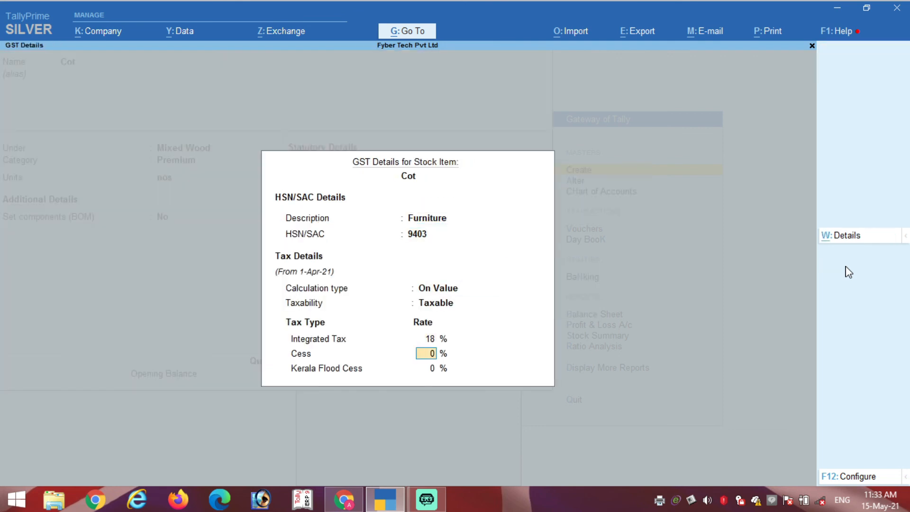
pyautogui.press('Return')
pyautogui.write('1')
pyautogui.press('Return')
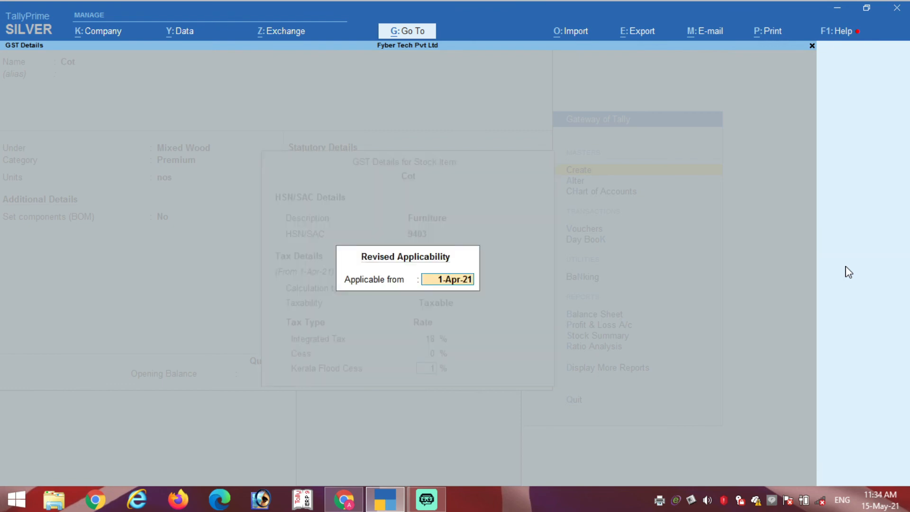
pyautogui.press('Return')
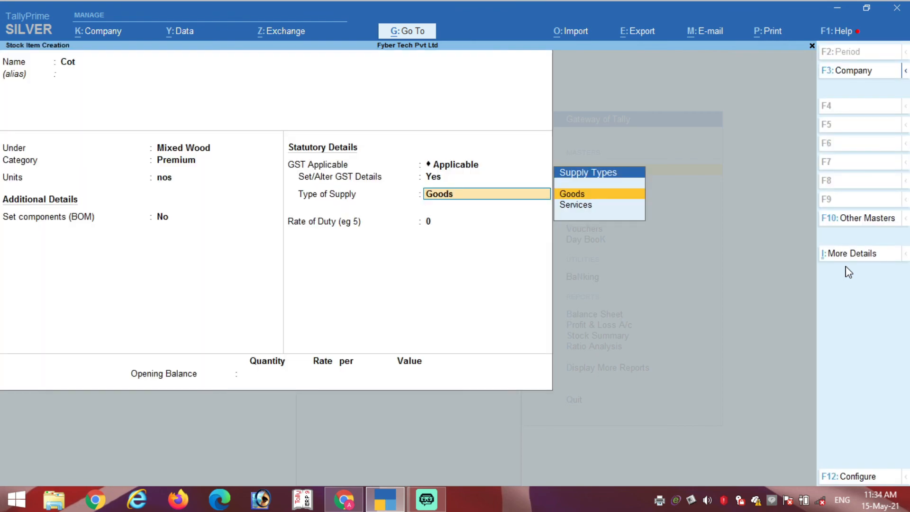
# Keep supply type Goods, duty rate 0 and no opening balance, save Cot, and leave stock item creation.
pyautogui.press('Return')
pyautogui.press('Return')
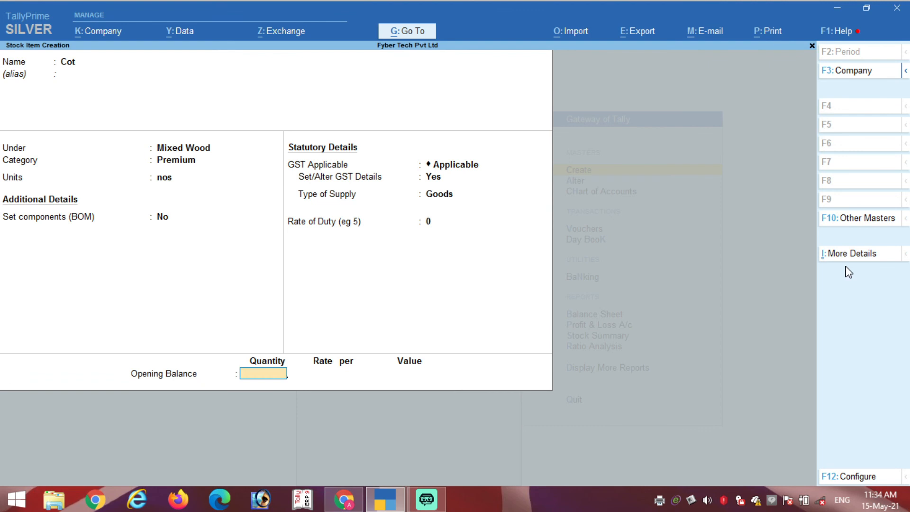
pyautogui.press('Return')
pyautogui.press('Return')
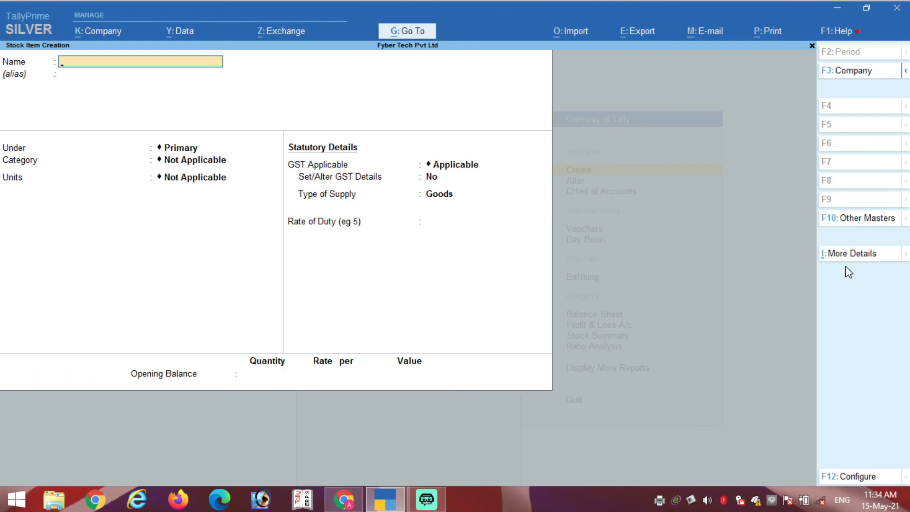
pyautogui.press('Escape')
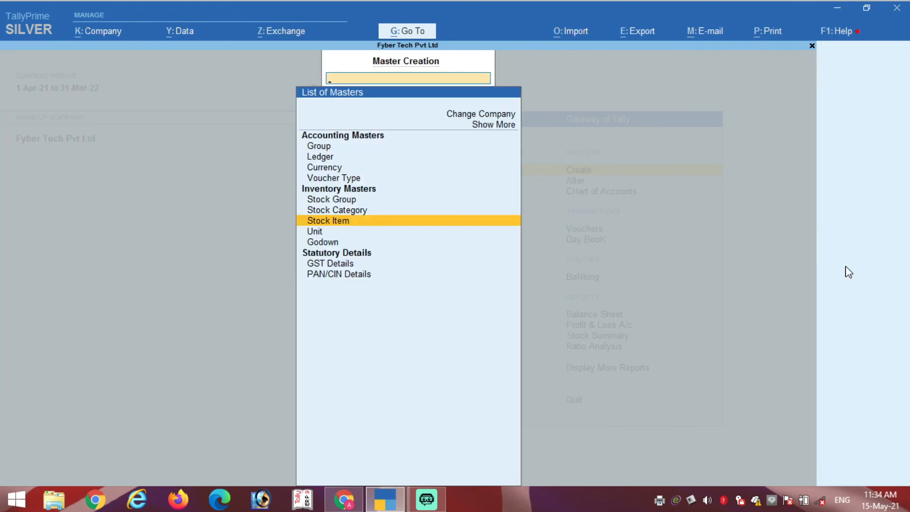